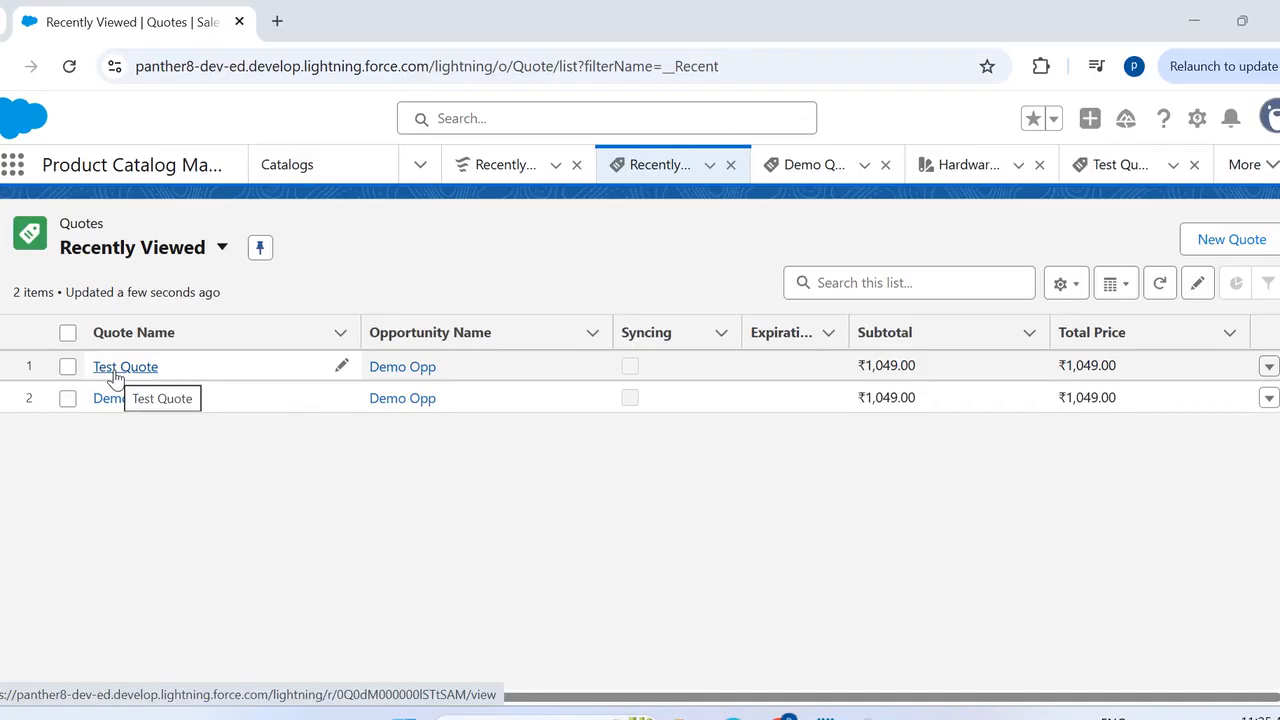
- Open the Test Quote record and open its record page for editing in Lightning App Builder
click(116, 372)
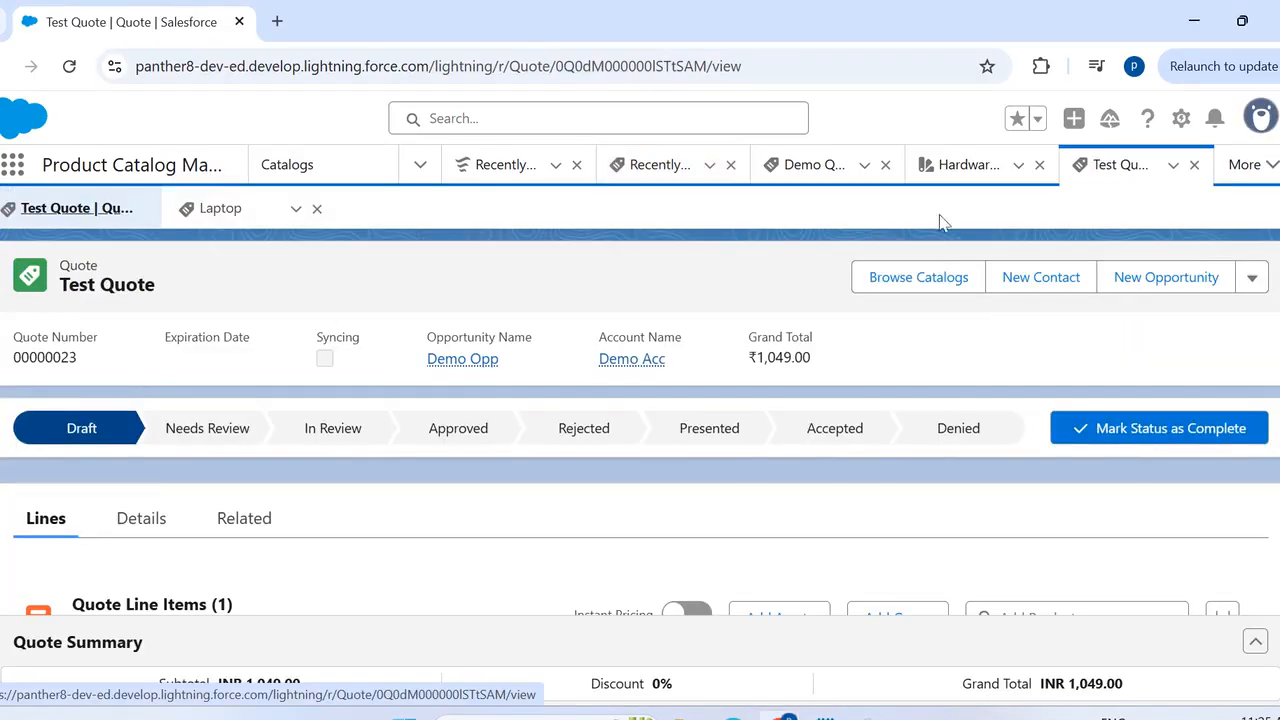
click(1181, 119)
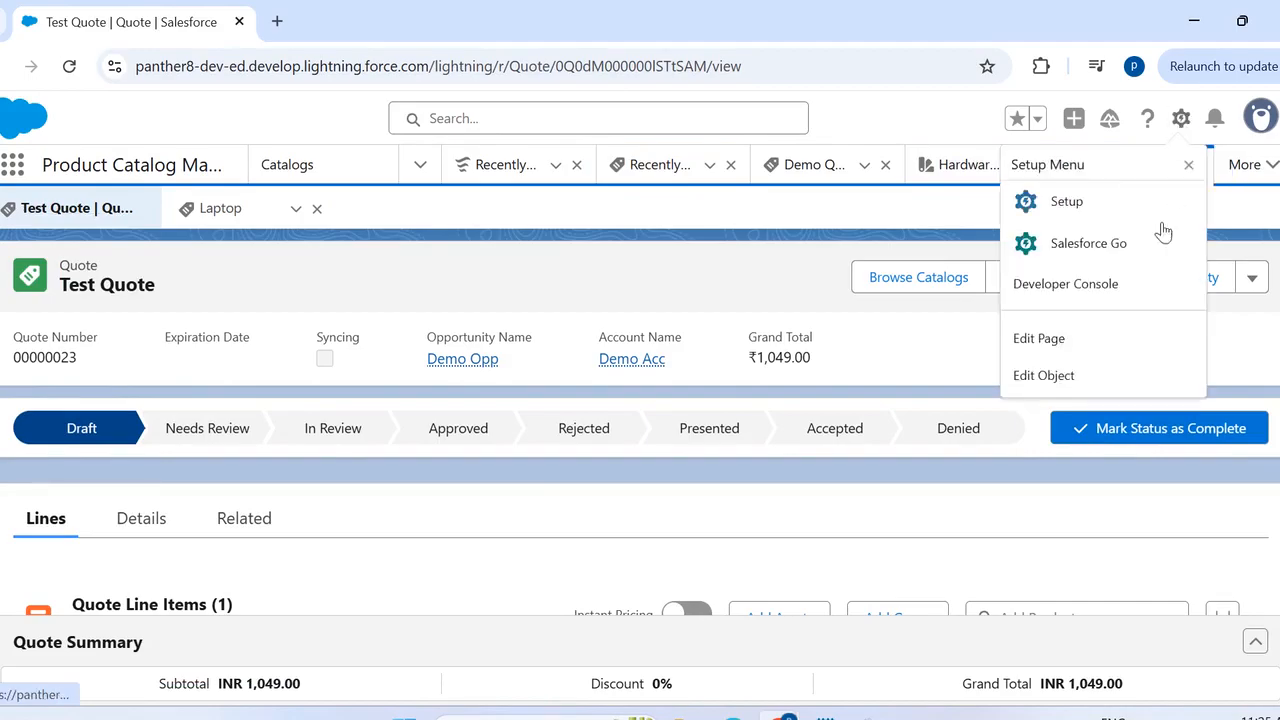
click(1036, 339)
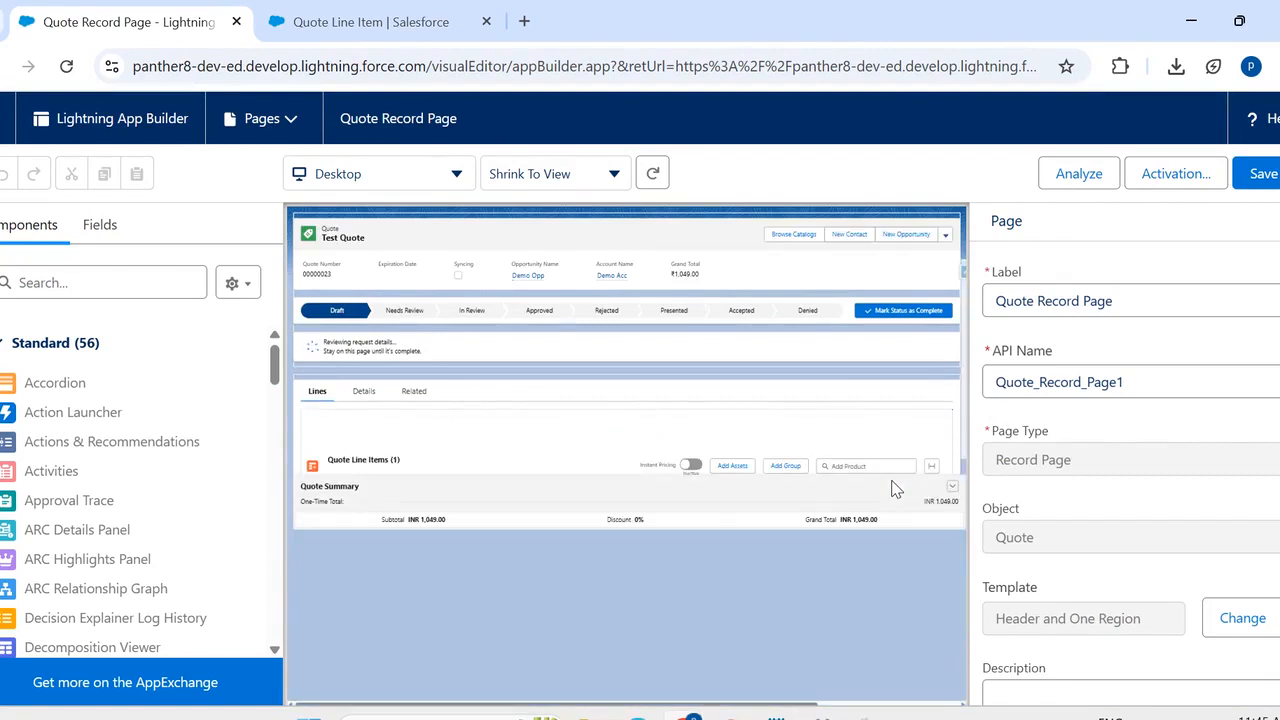
- Add the Notes field to the display columns of the Transaction Line Editor component
click(498, 527)
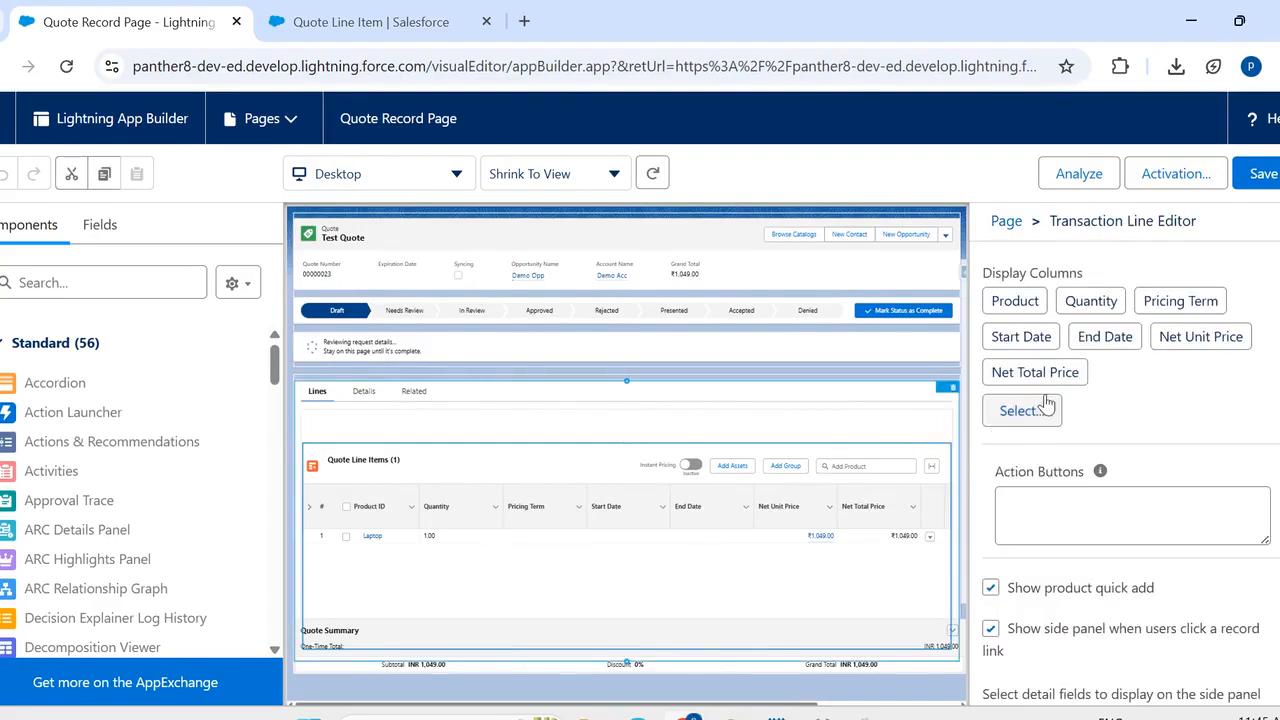
click(1020, 410)
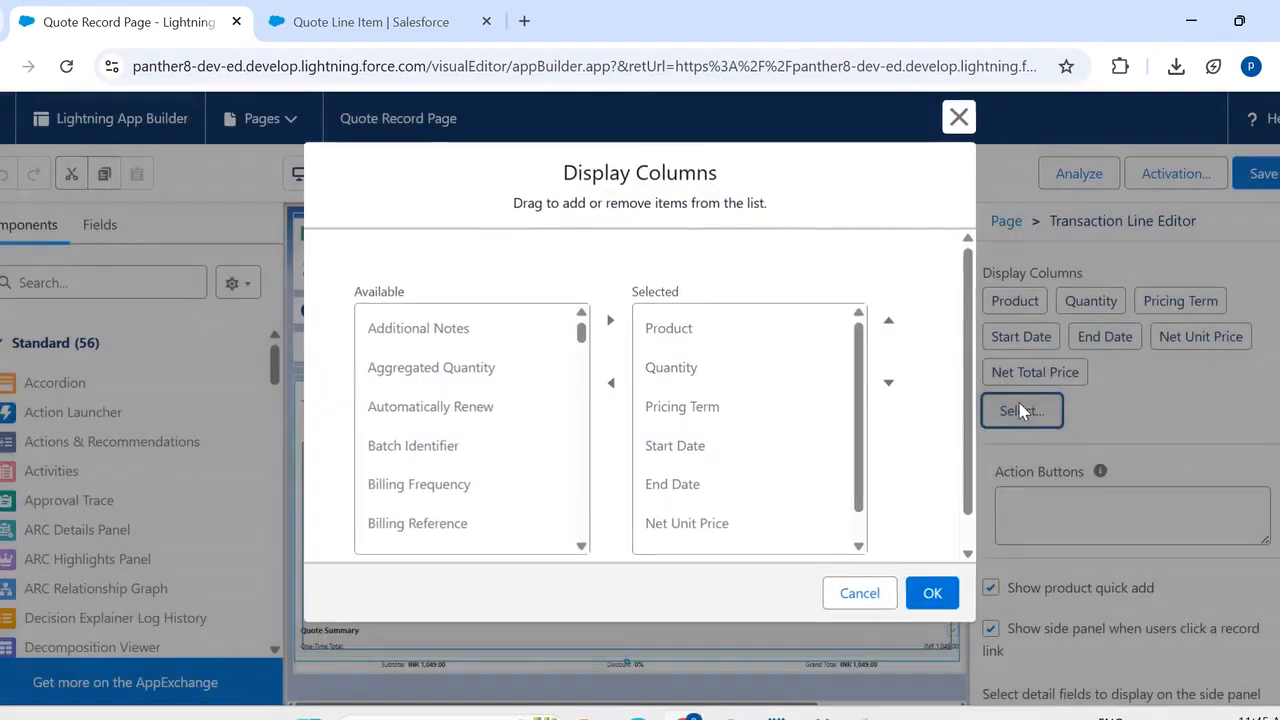
scroll(471, 392, down, 2)
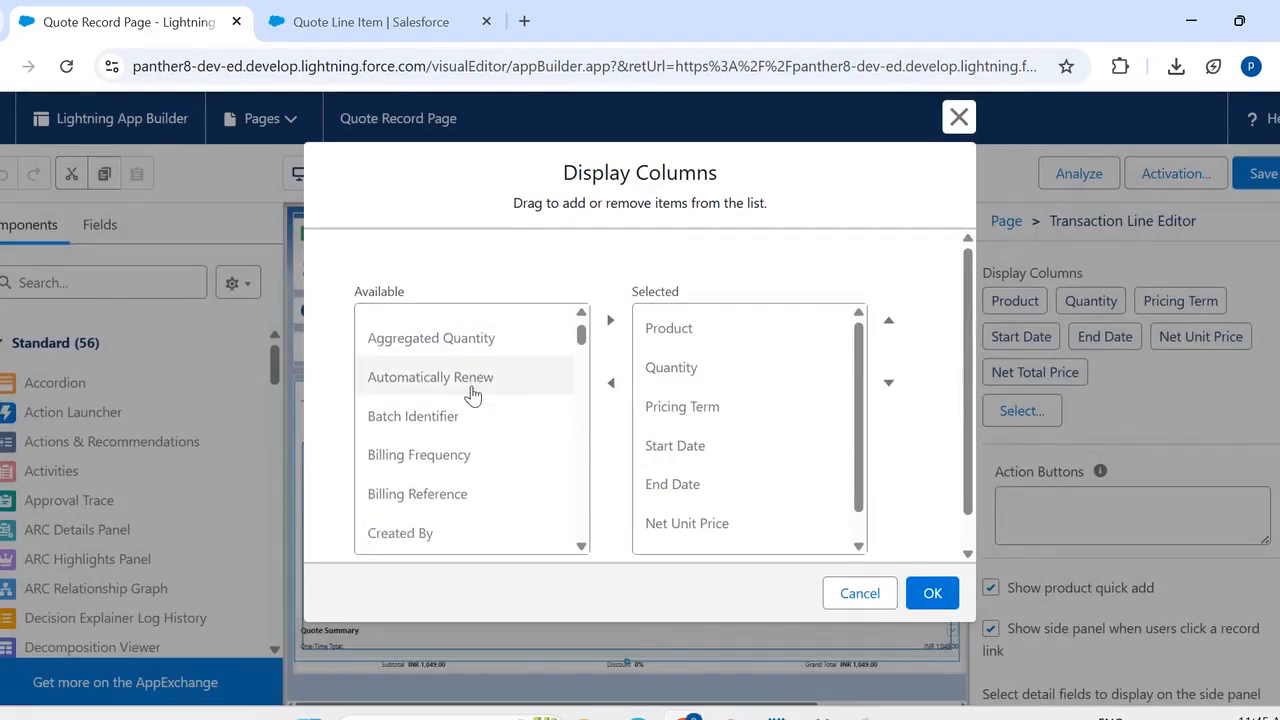
scroll(473, 395, down, 6)
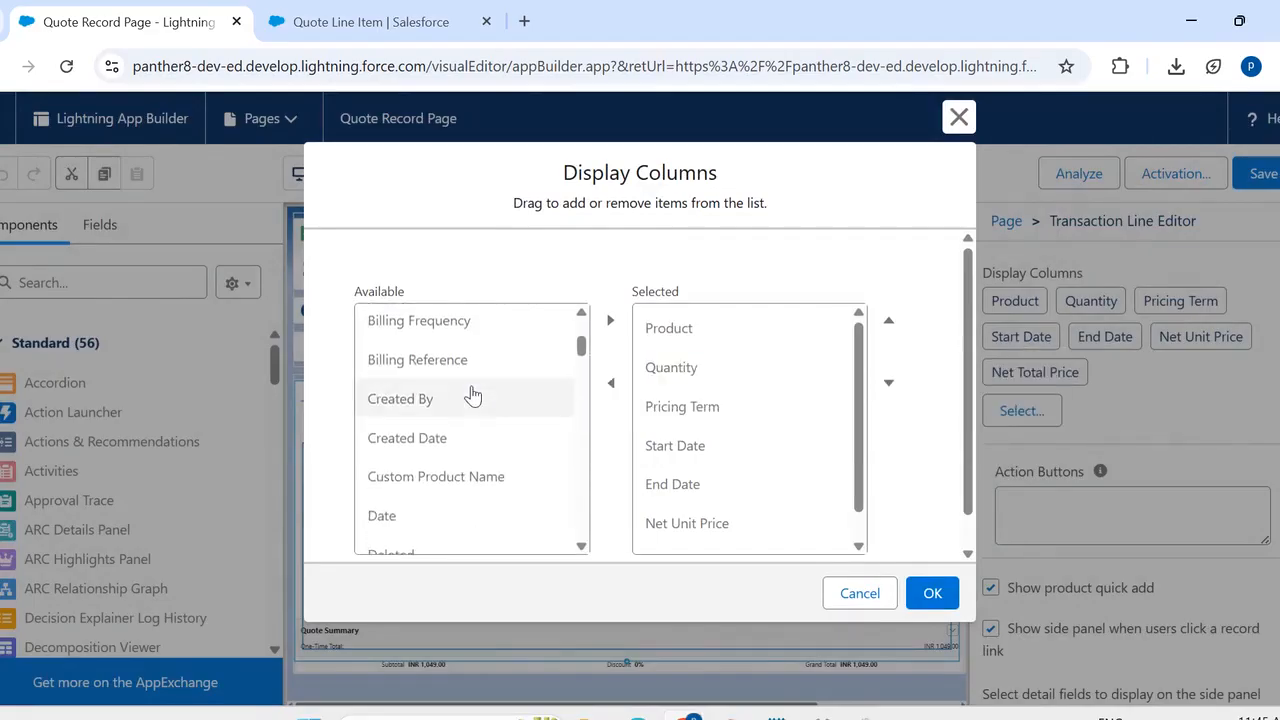
scroll(473, 395, down, 9)
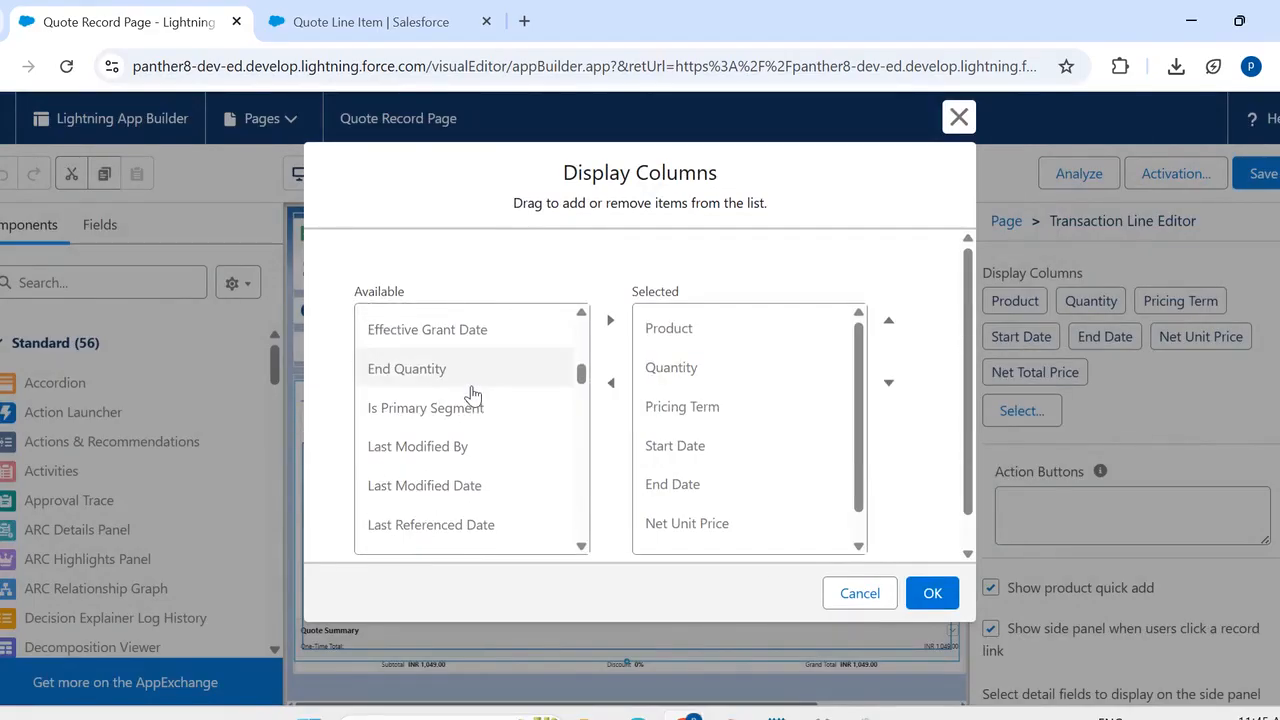
scroll(471, 395, down, 5)
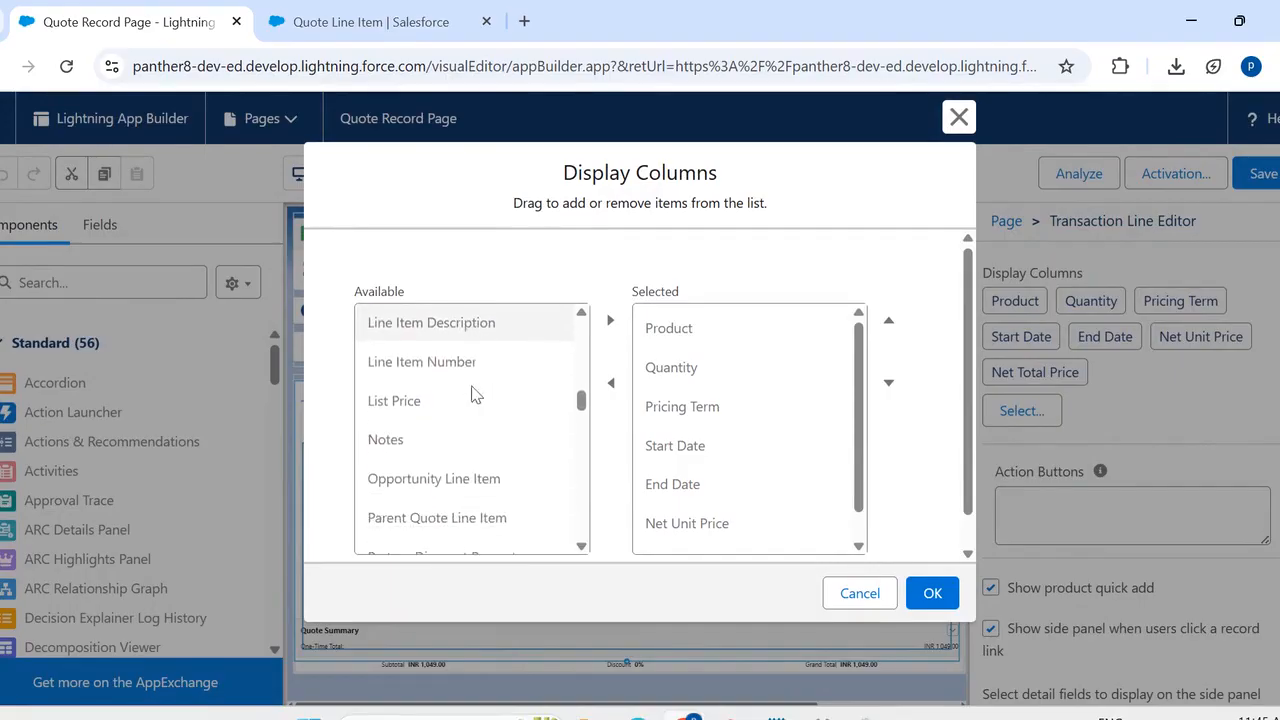
click(406, 445)
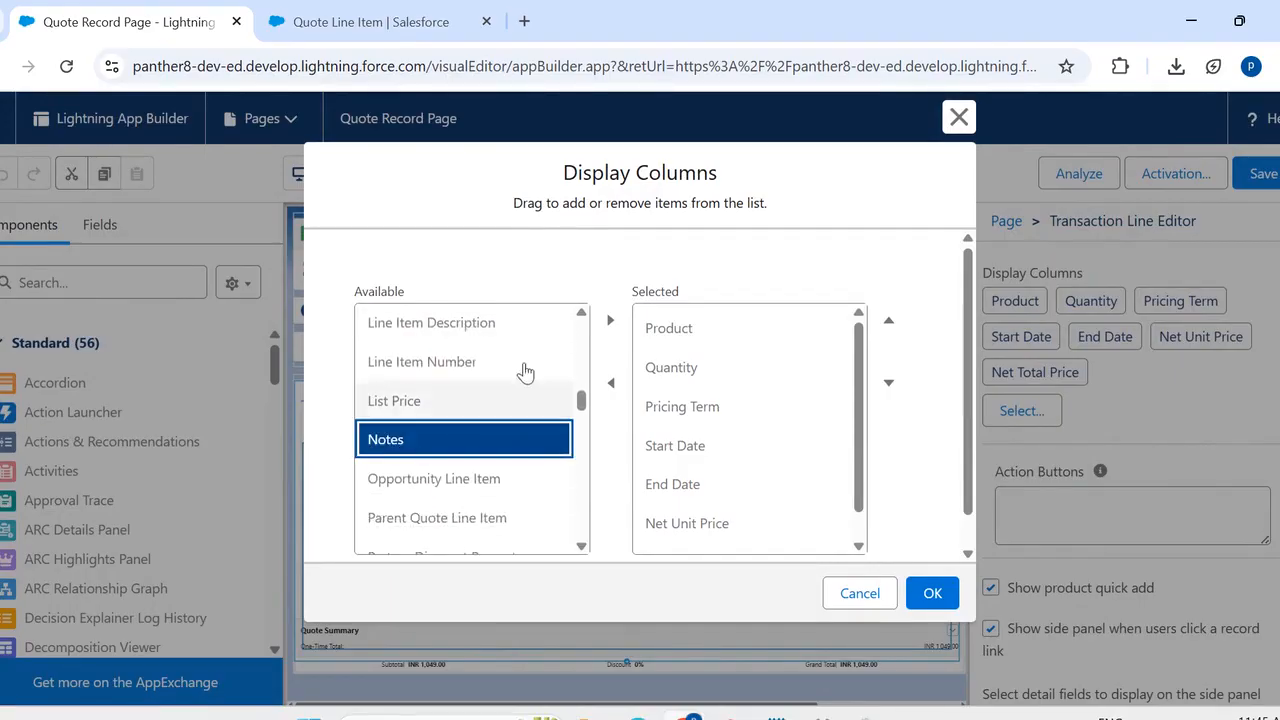
click(610, 320)
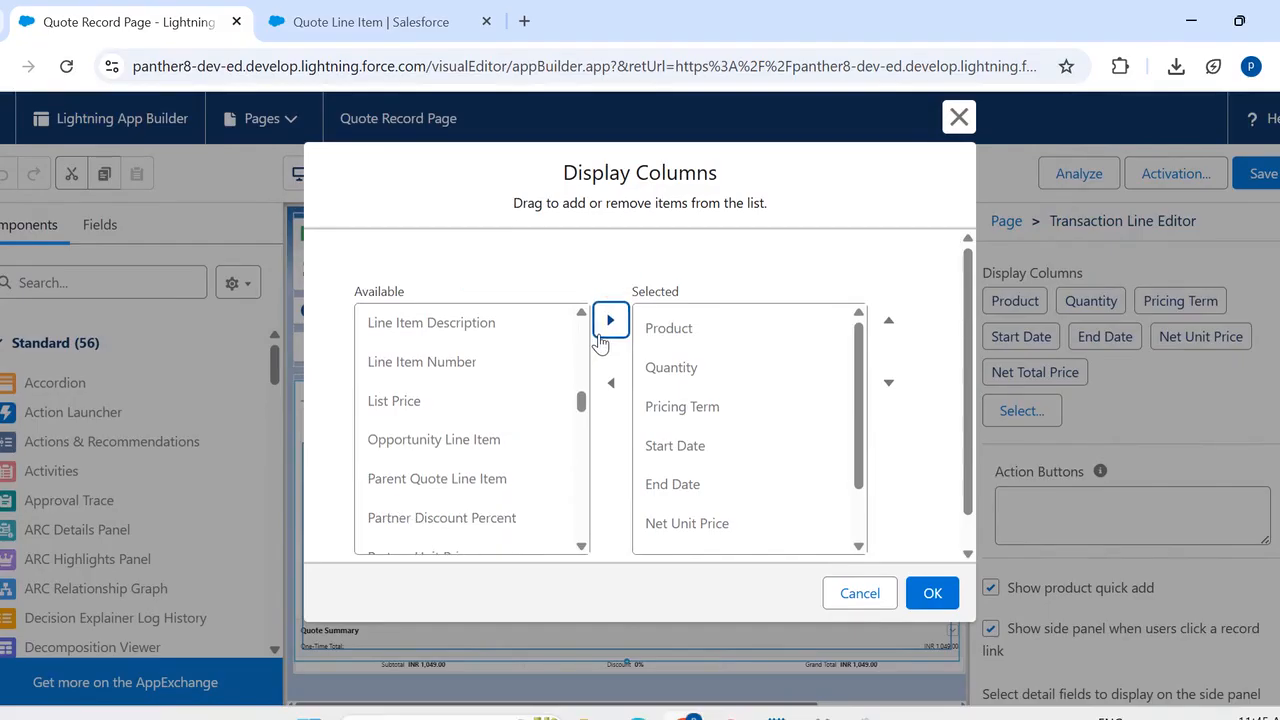
- Move the Notes column up to directly after Product and confirm the display column selection
drag(855, 400, 860, 448)
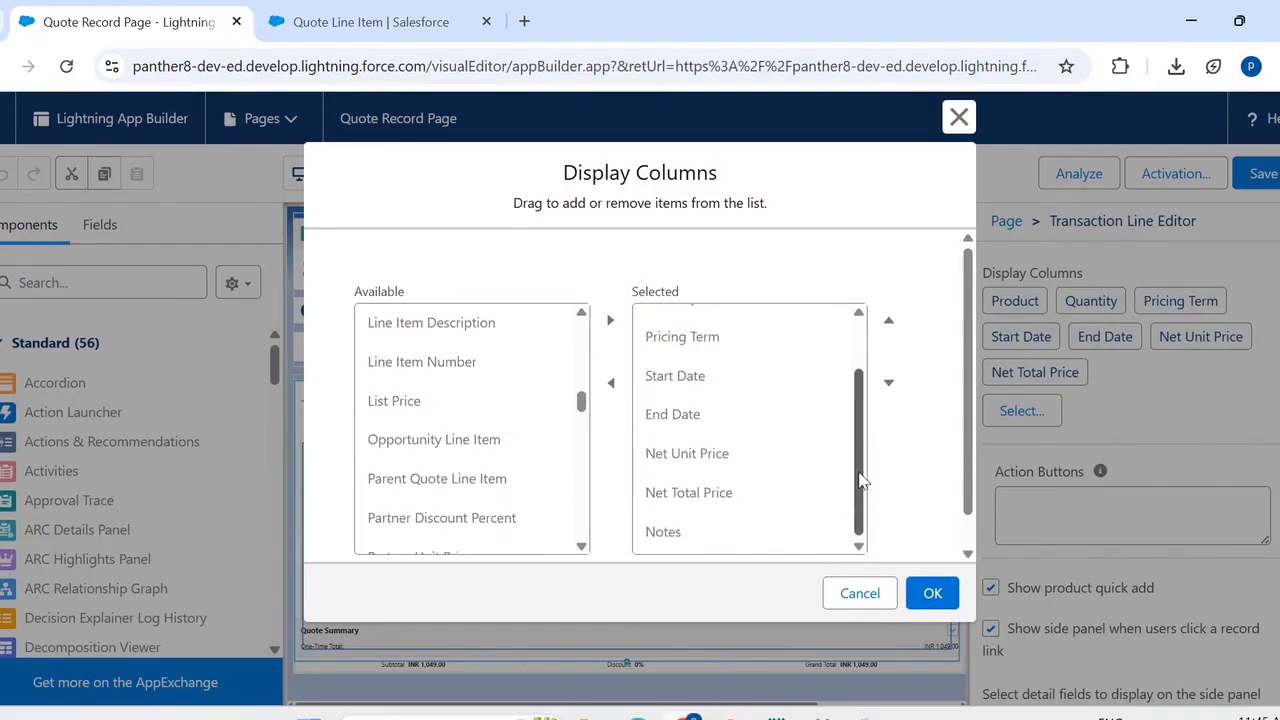
click(738, 530)
click(889, 322)
click(889, 322)
click(889, 322)
click(889, 322)
click(889, 322)
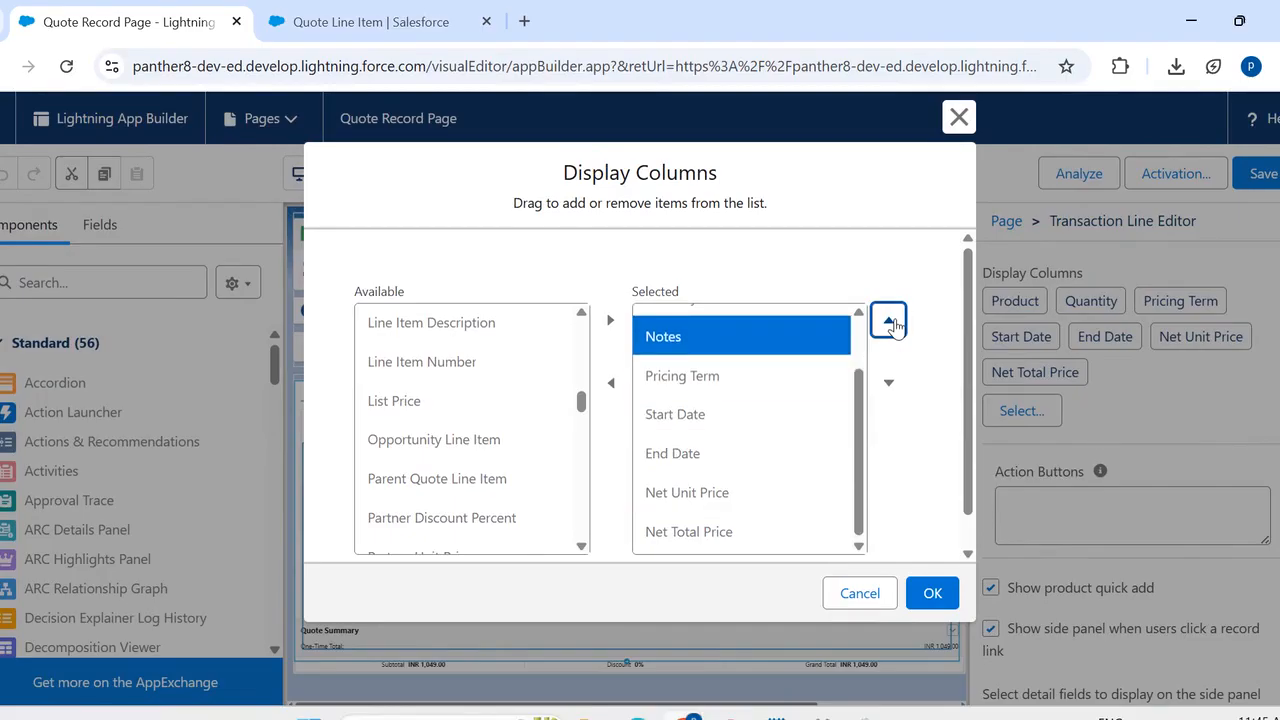
click(889, 322)
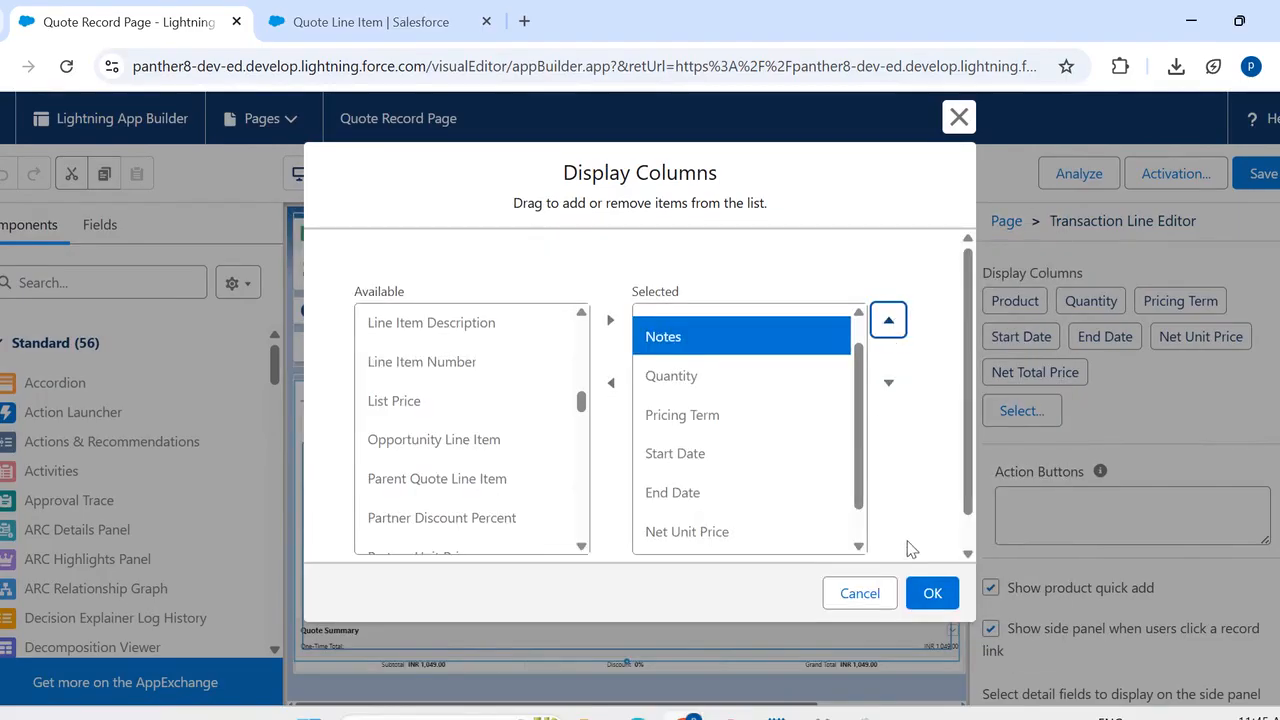
click(929, 596)
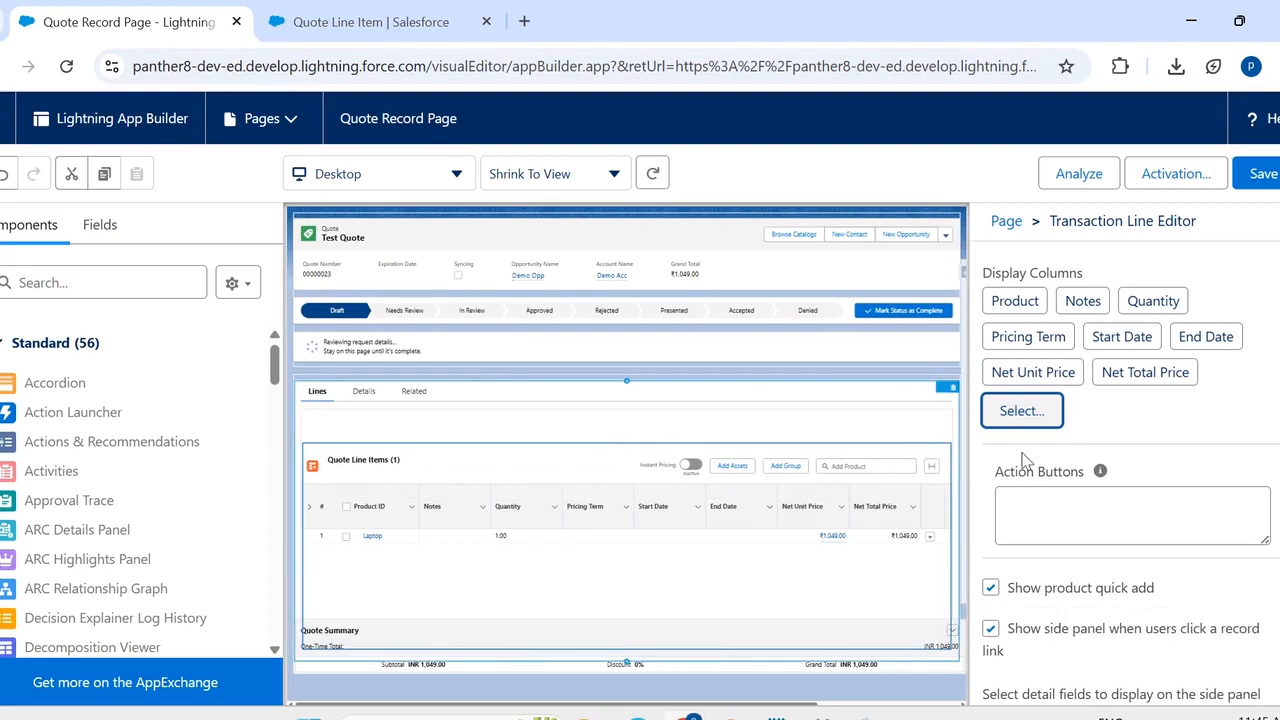
- Save the Quote Record Page and return to the quote line items of Test Quote
click(1263, 174)
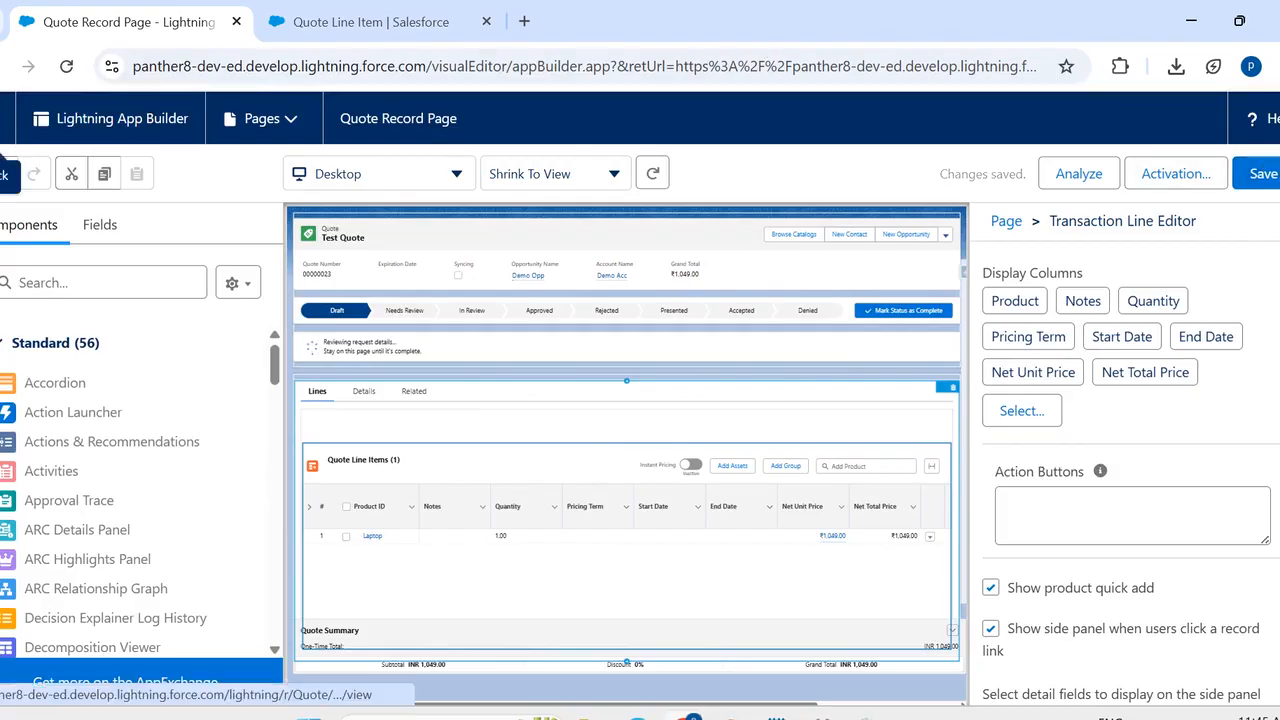
click(2, 118)
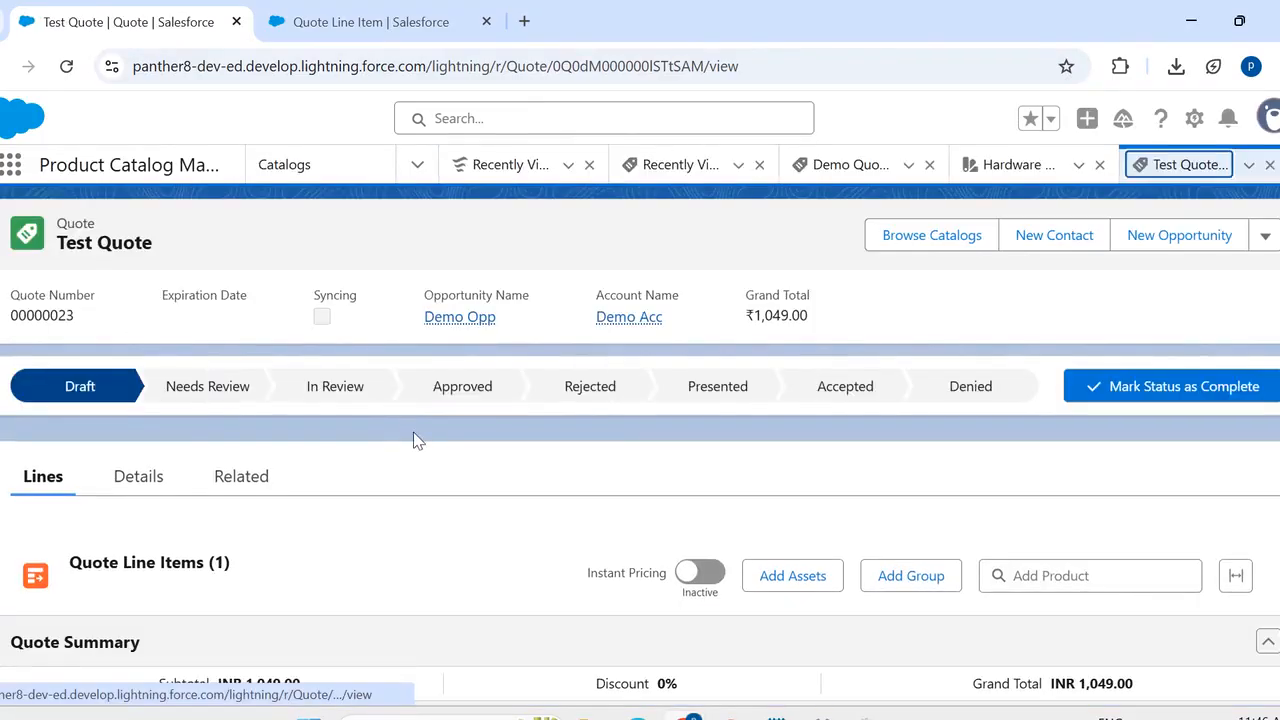
scroll(414, 437, down, 3)
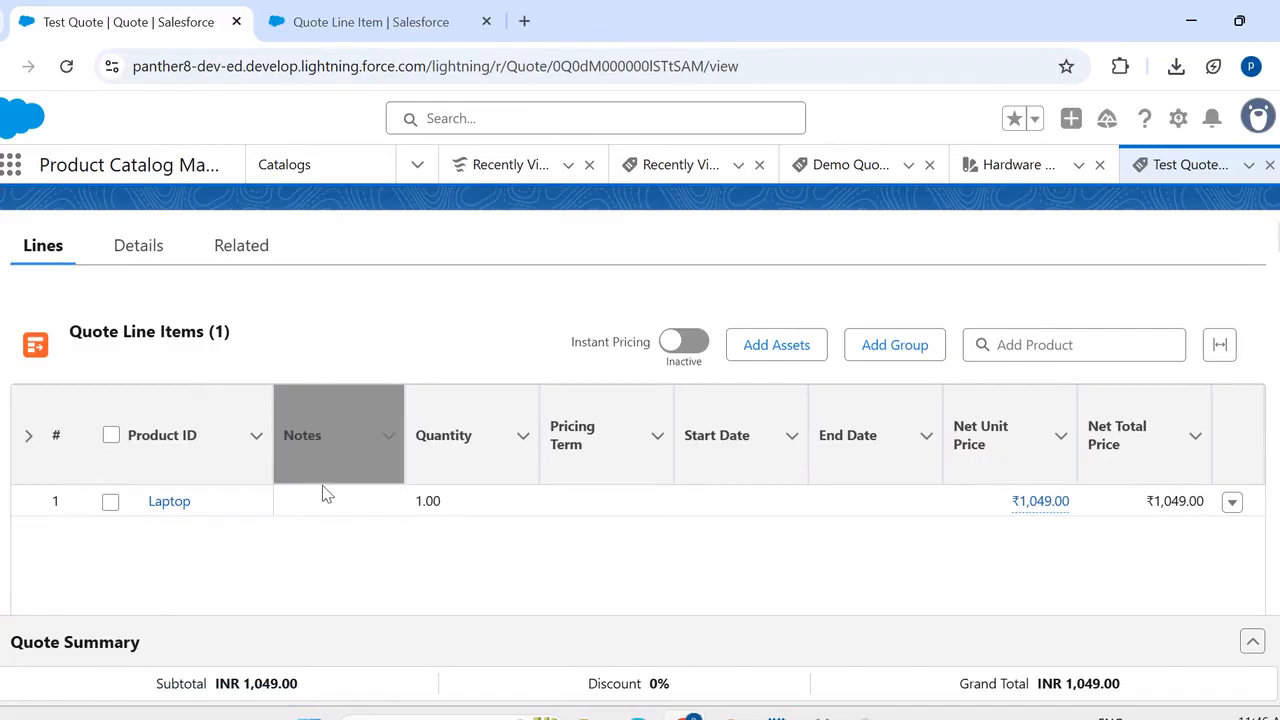
- Try to save "Test Notes" in the Notes column of the Laptop quote line
double_click(331, 500)
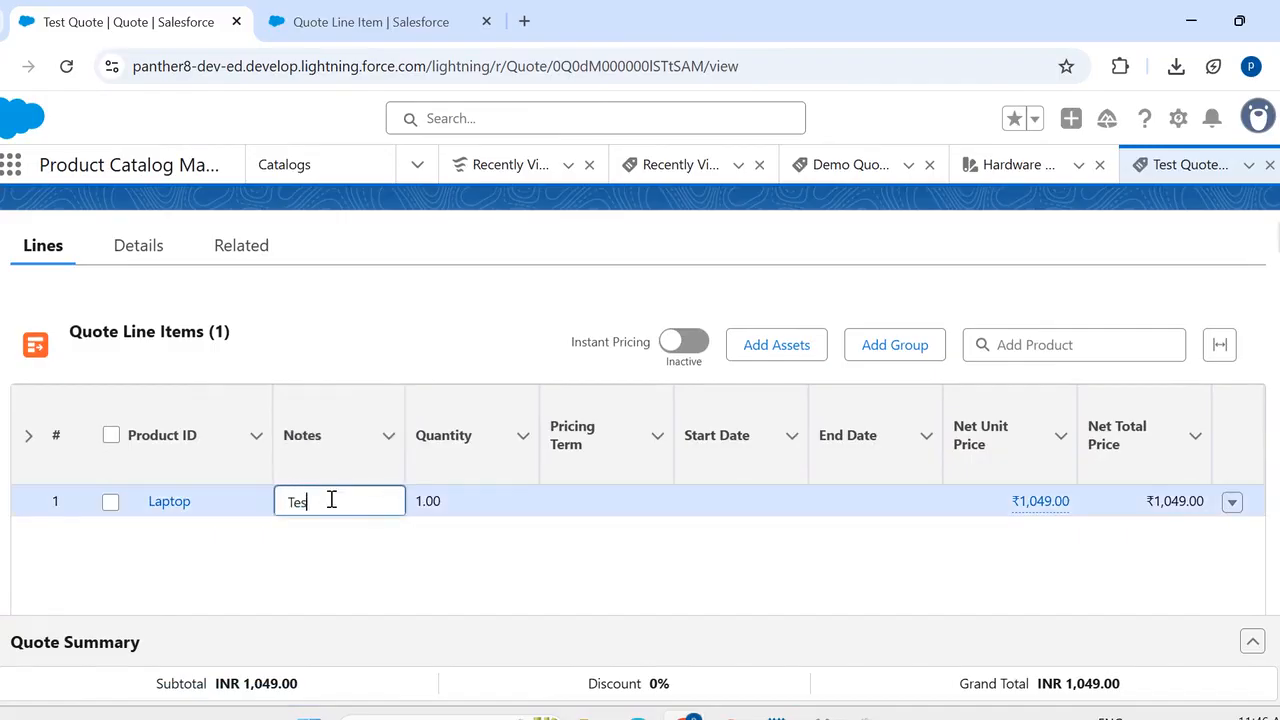
text(Test Notes)
scroll(517, 606, down, 1)
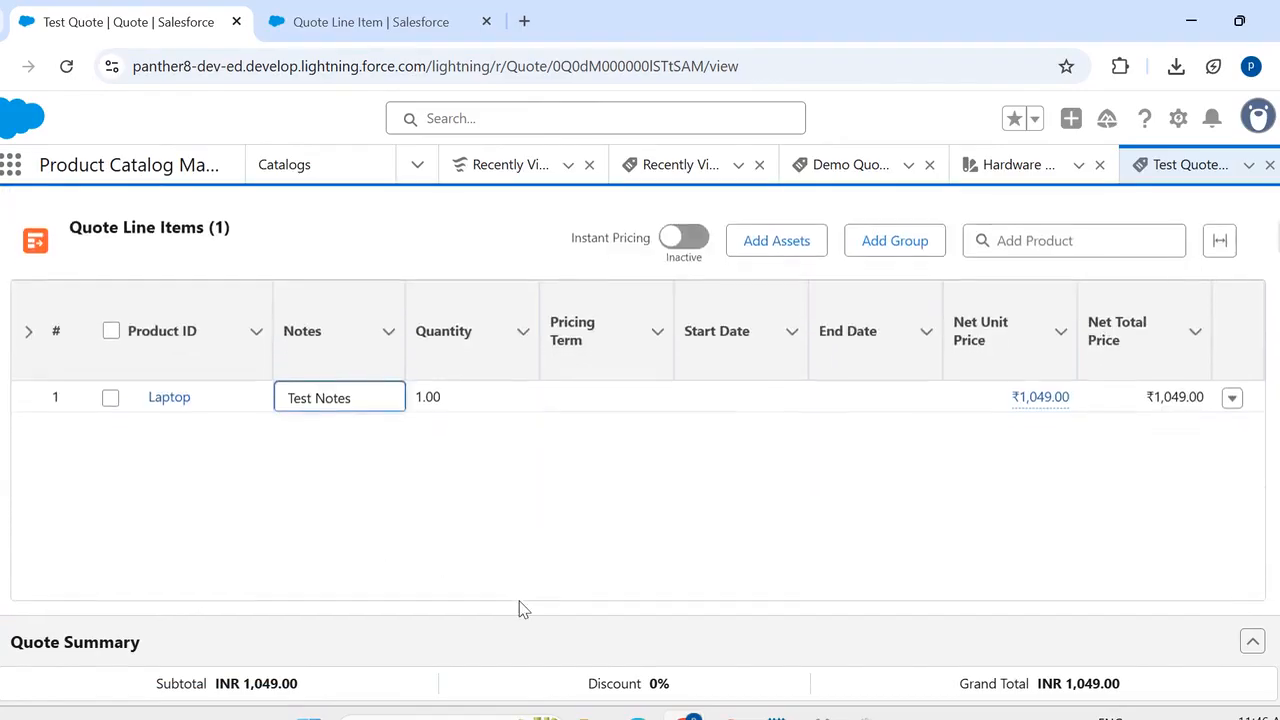
scroll(507, 617, down, 1)
click(502, 585)
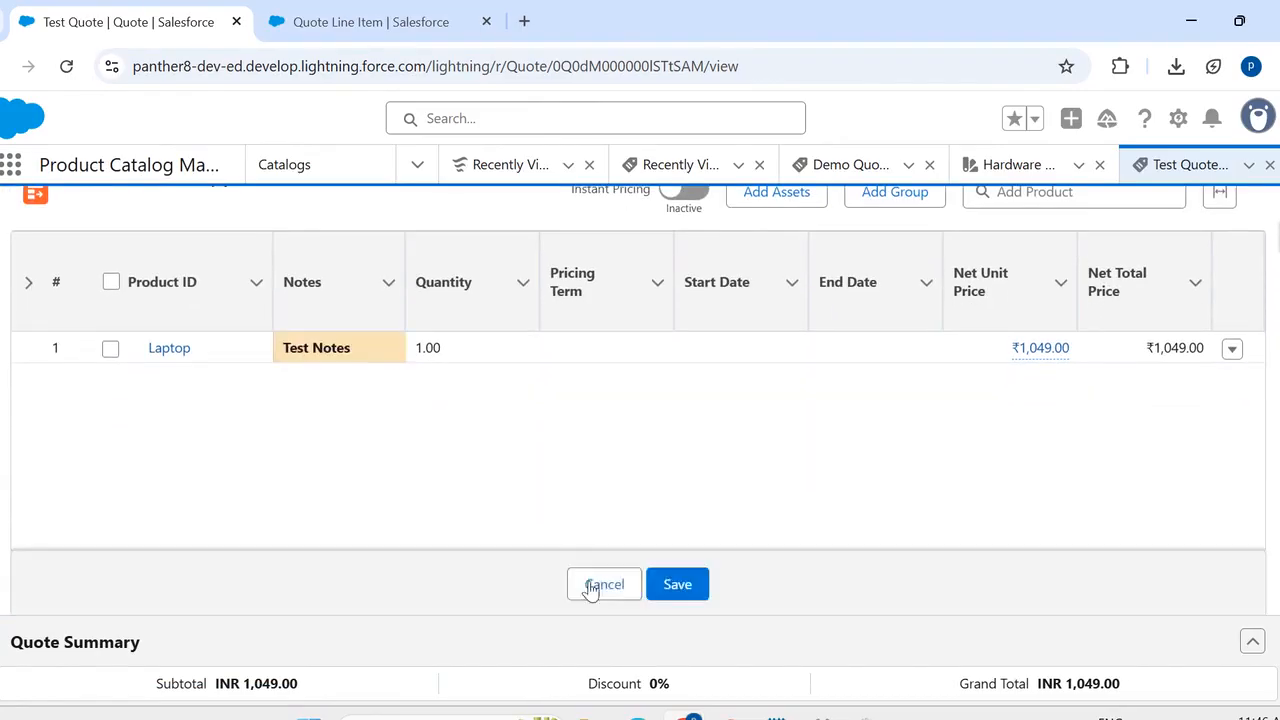
click(677, 584)
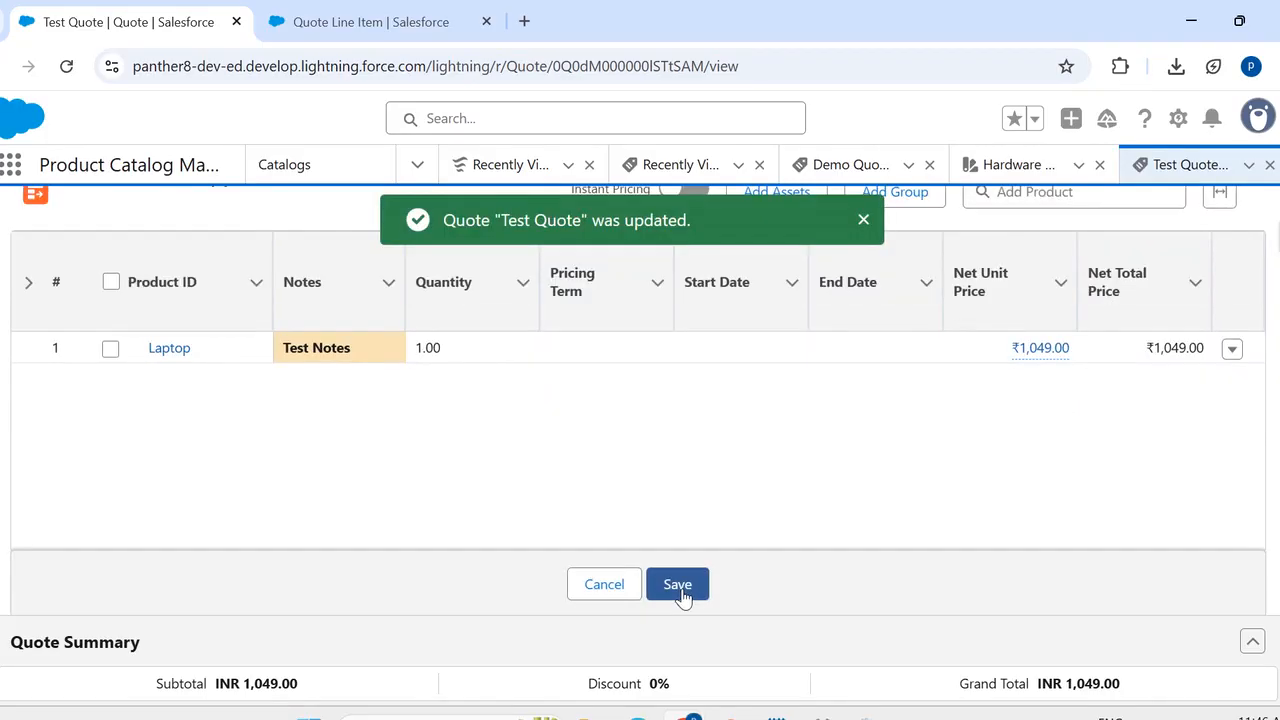
click(678, 587)
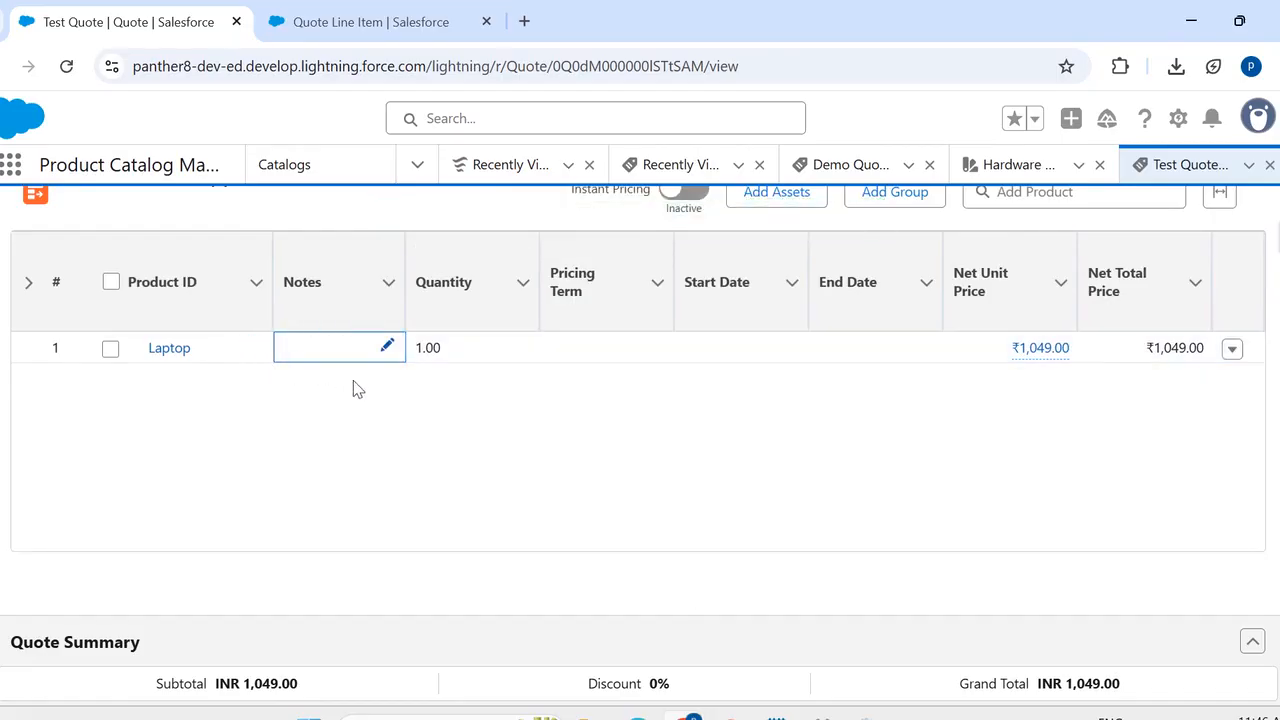
- Open Salesforce Setup, search for "context defini" and open the Context Definitions page
scroll(353, 388, up, 2)
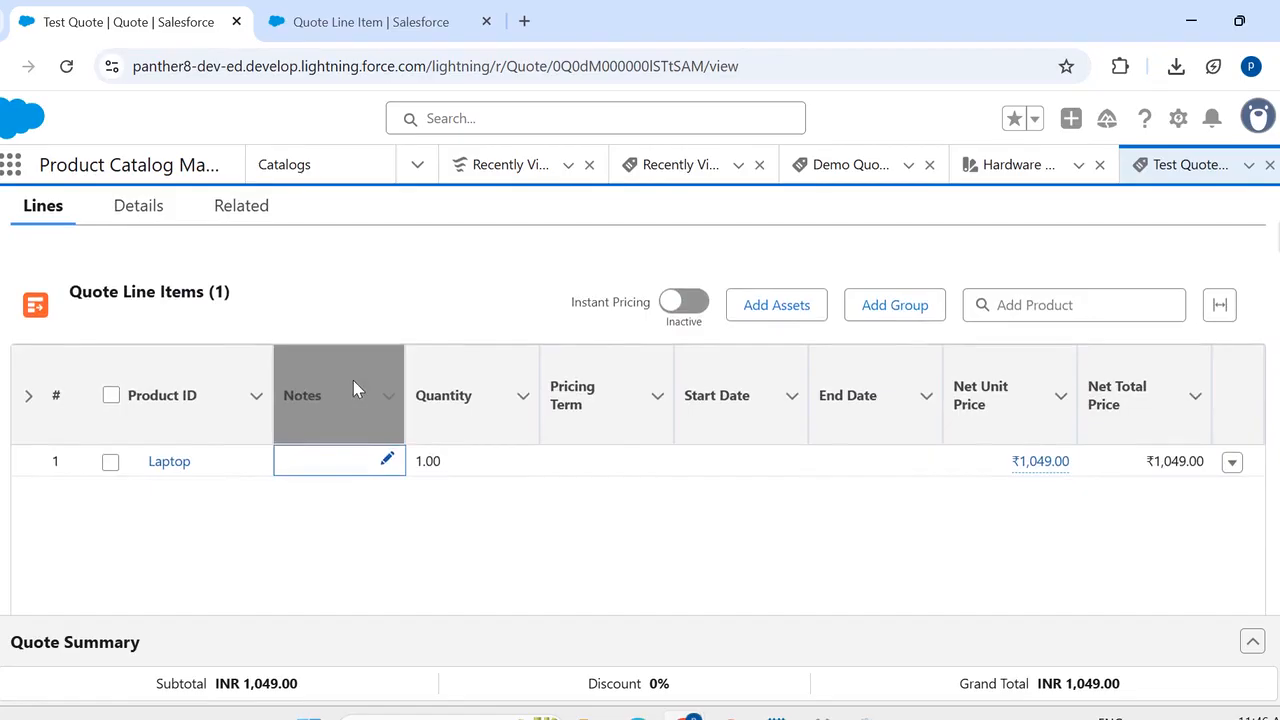
scroll(400, 269, up, 1)
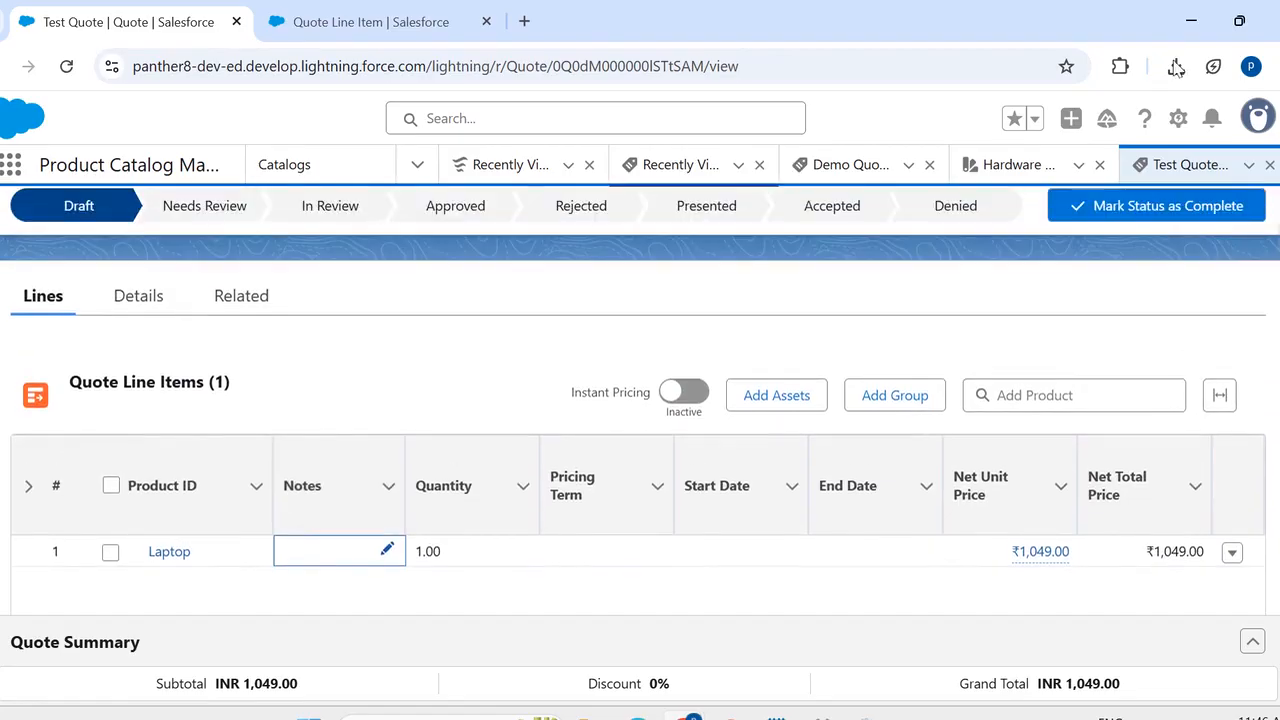
click(1180, 118)
click(1106, 197)
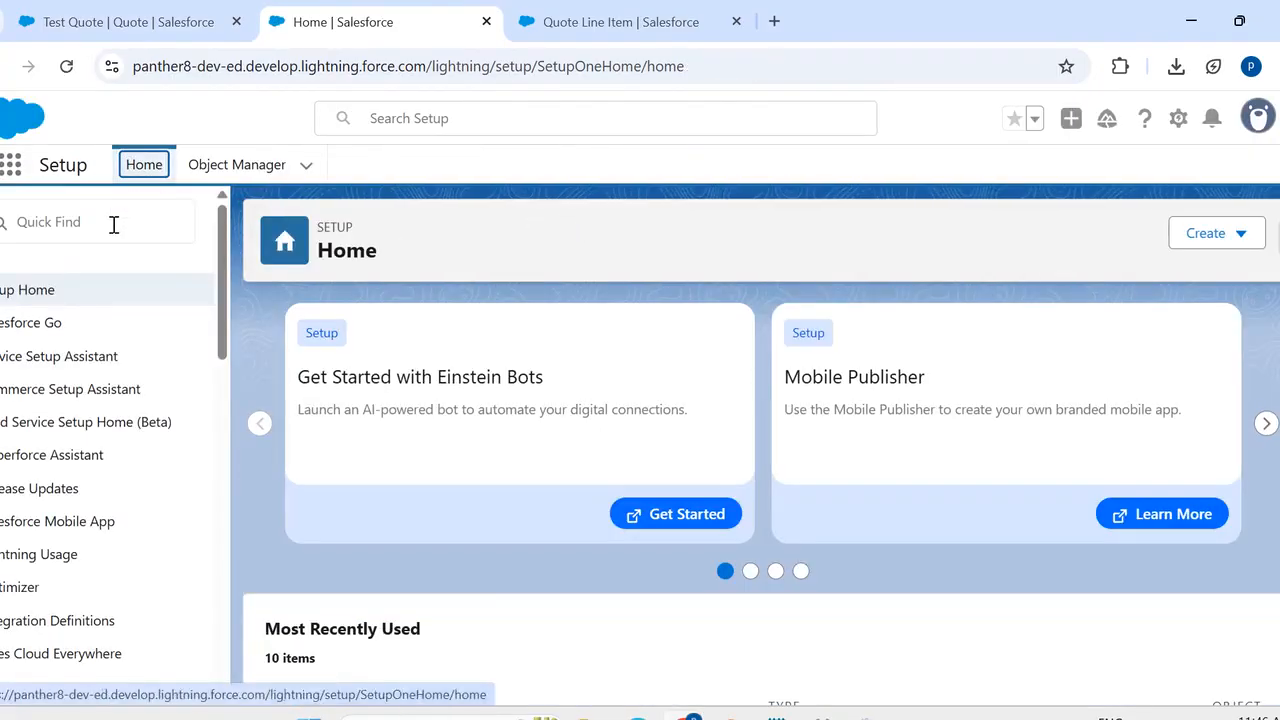
click(114, 225)
text(context def)
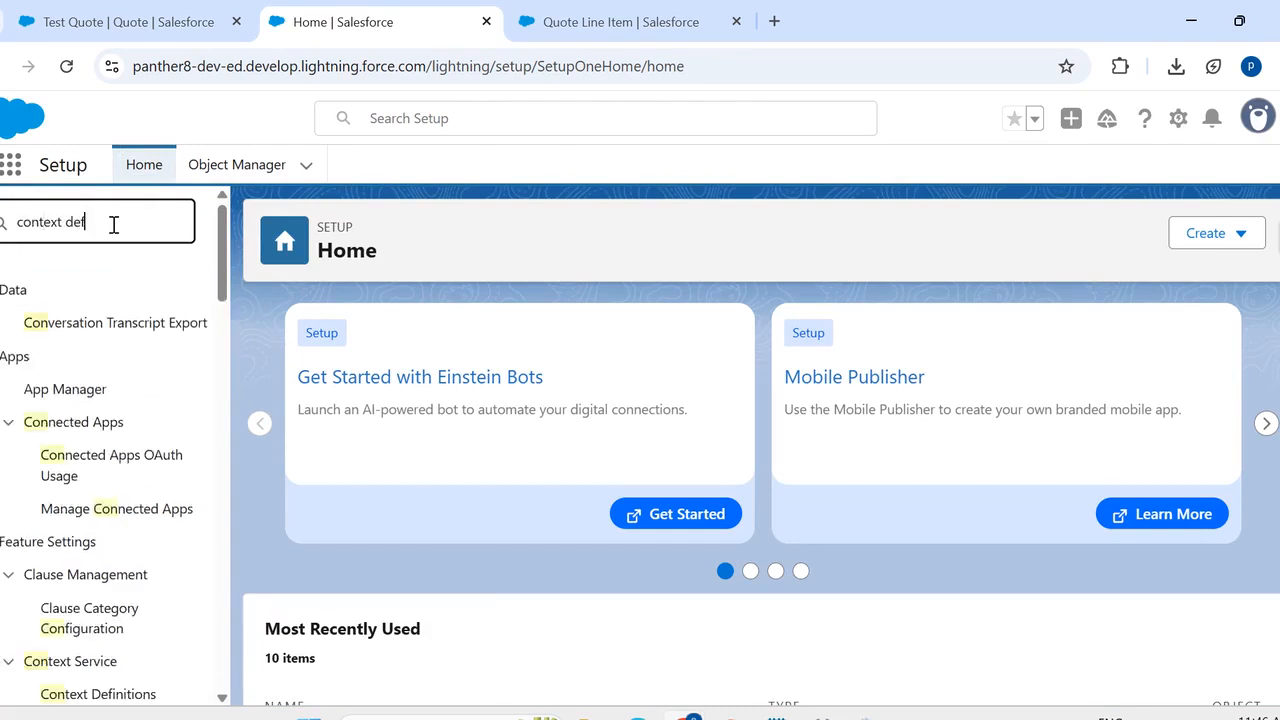
text(ini)
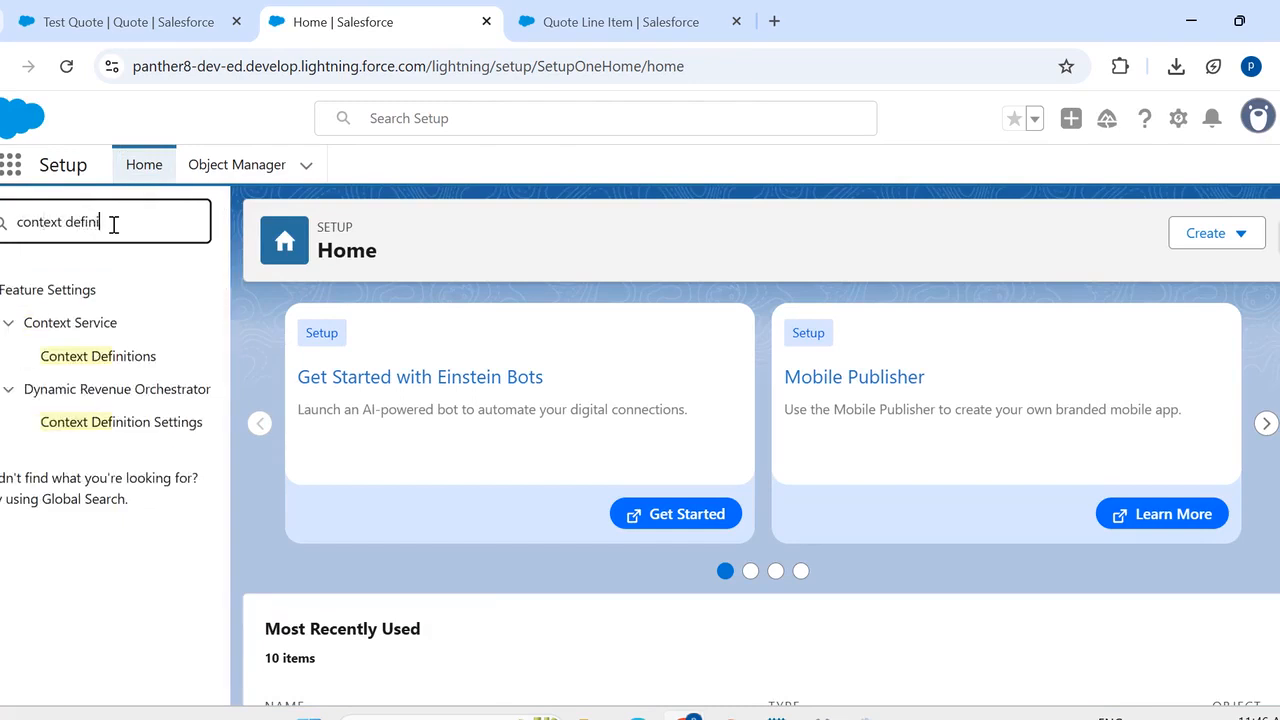
click(122, 360)
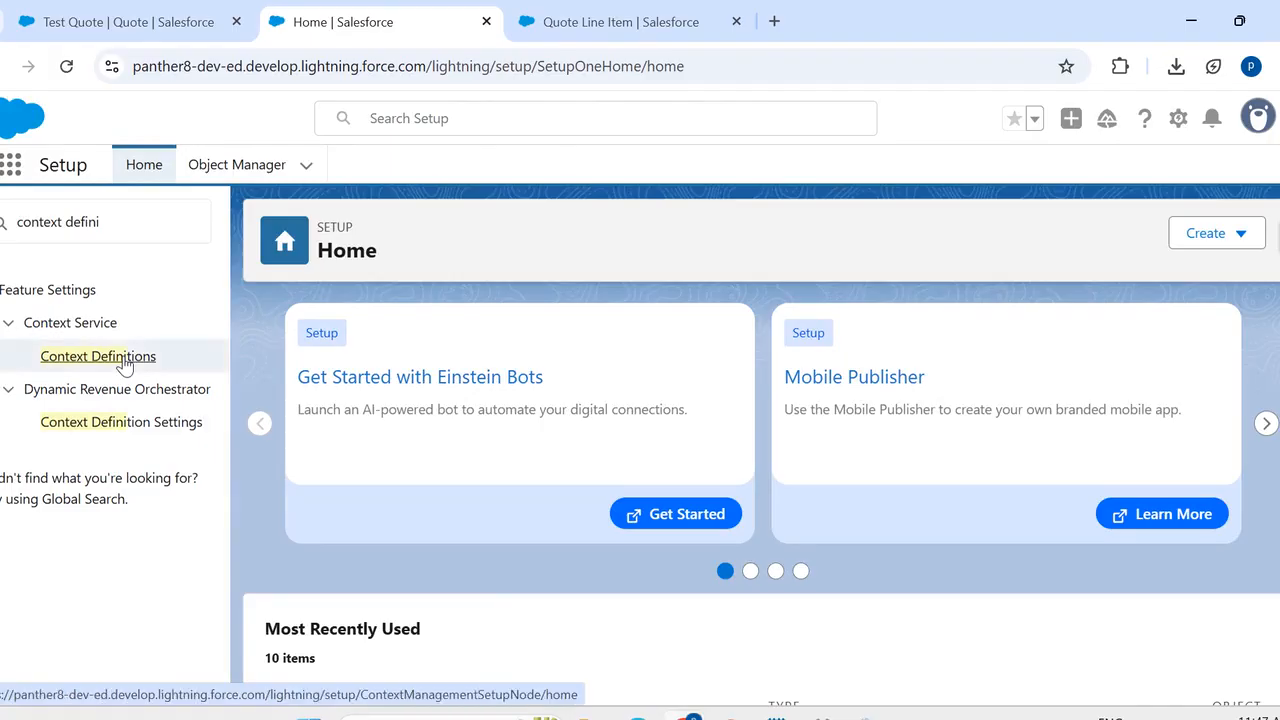
click(125, 360)
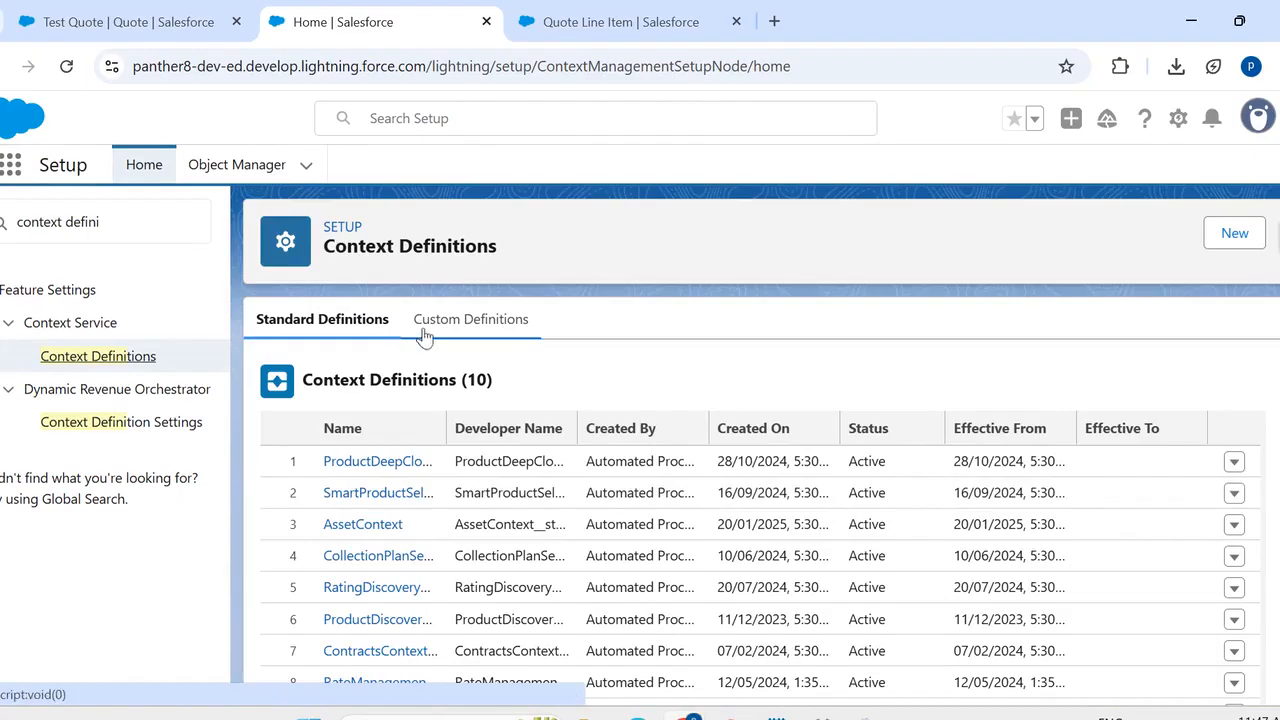
- View the data mappings of the custom context definition Rev_SalesTransactionContext and open the definition for editing
click(447, 322)
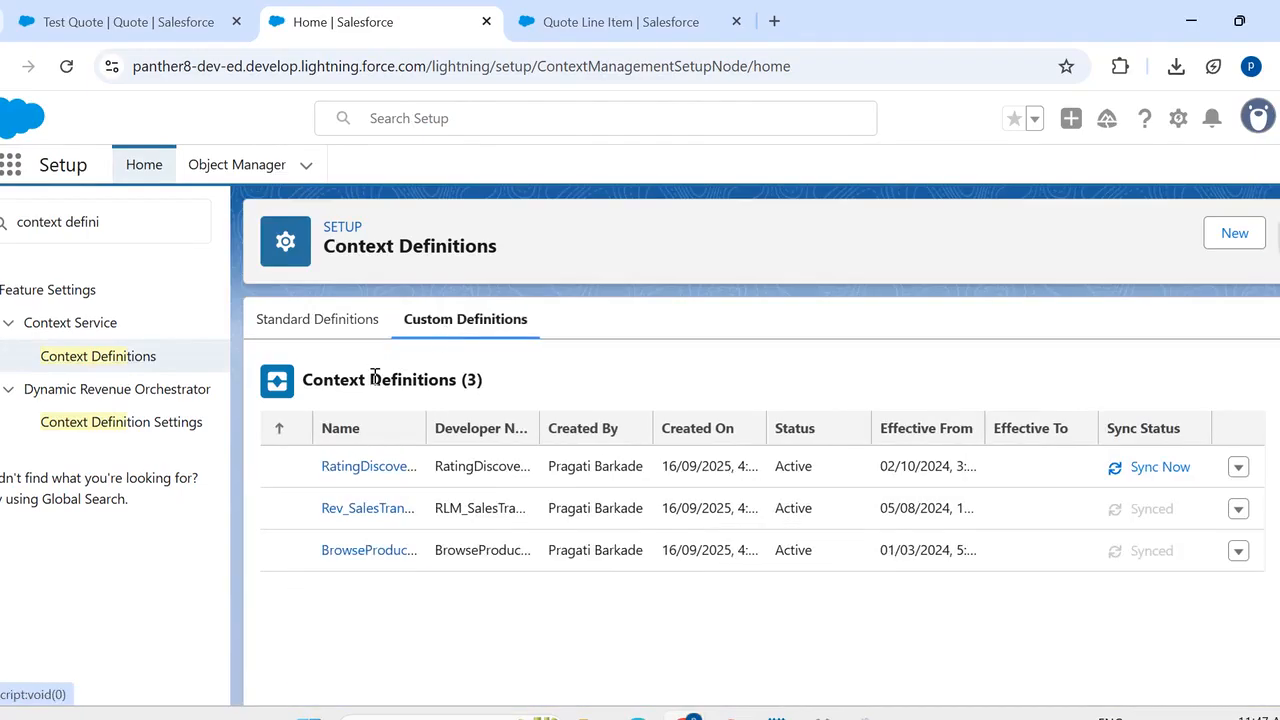
scroll(447, 353, down, 1)
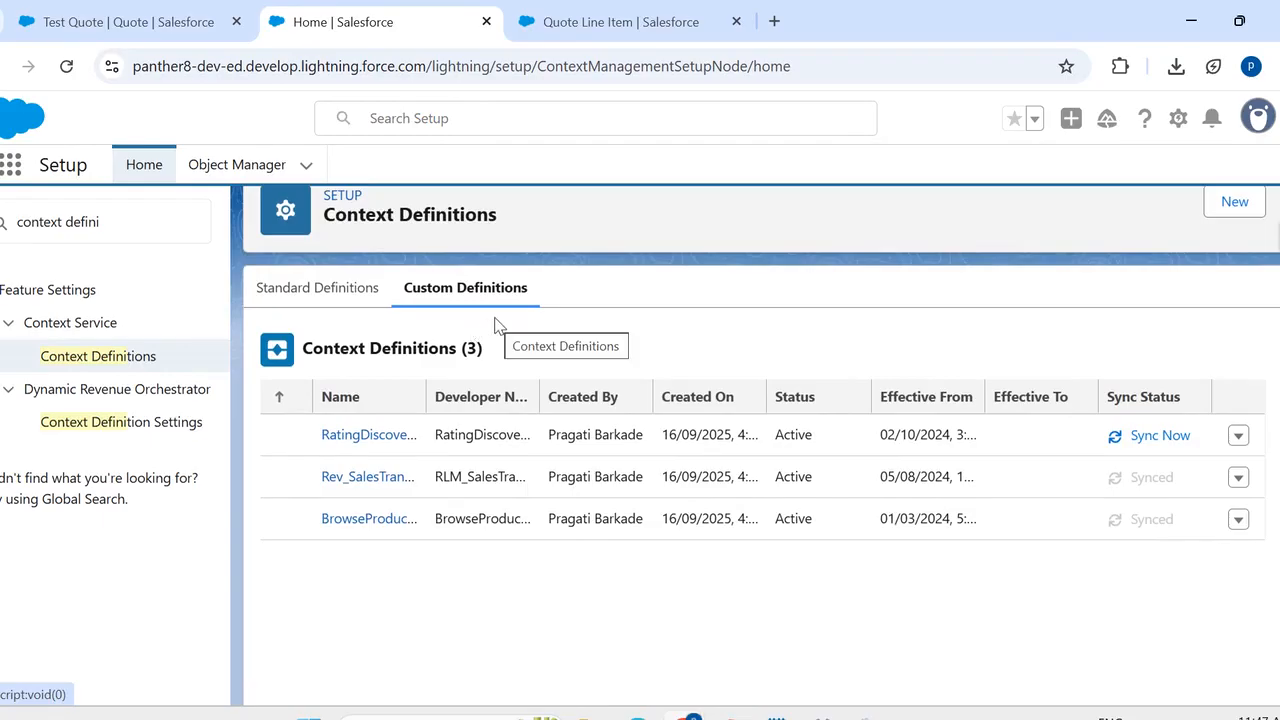
click(377, 488)
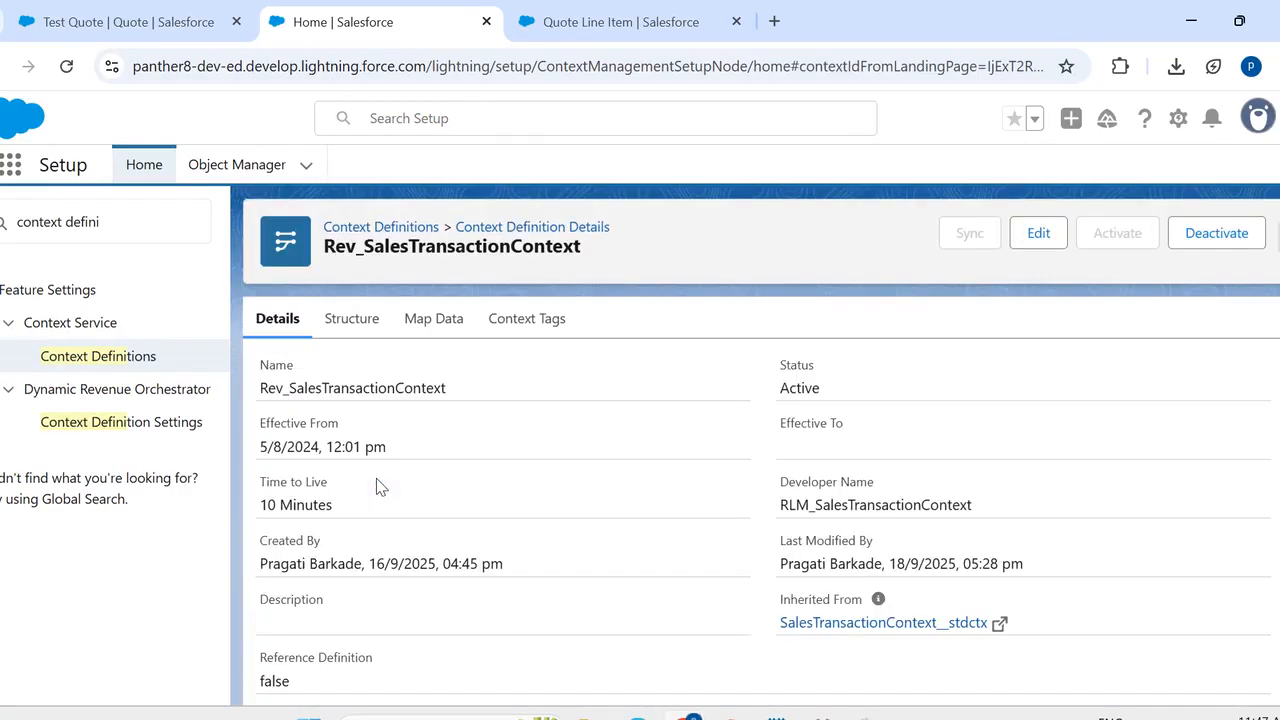
click(428, 322)
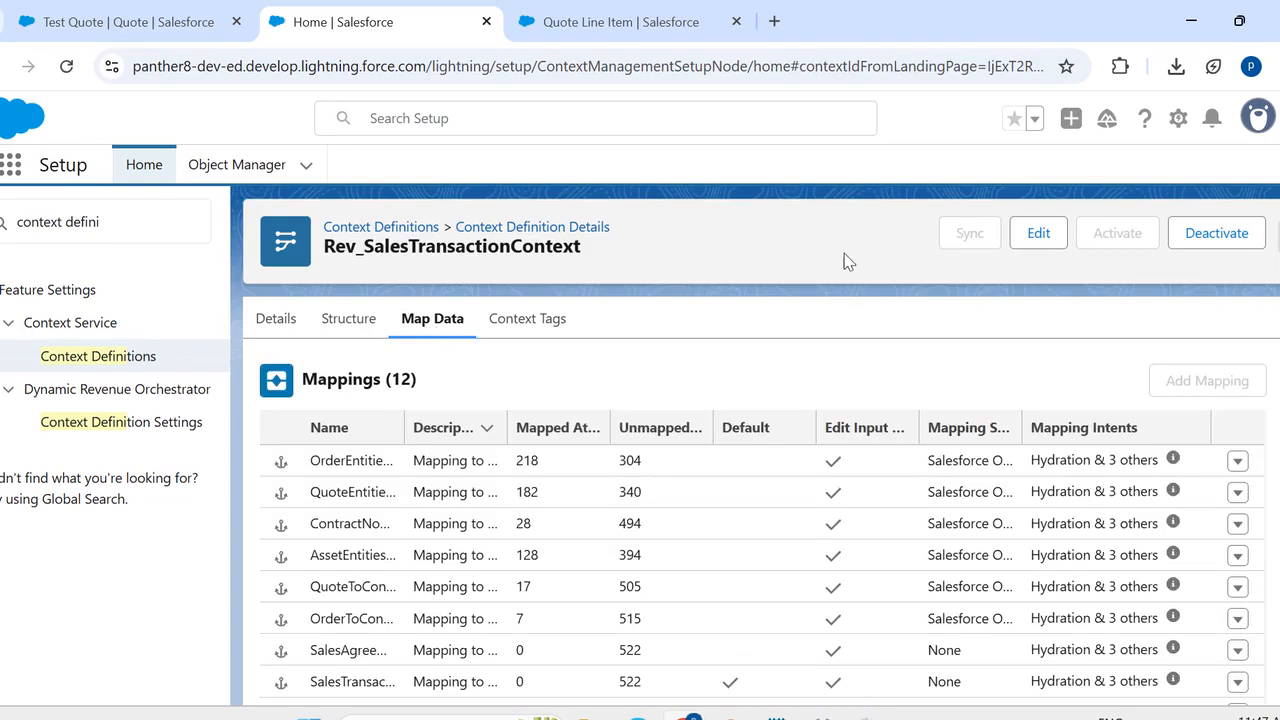
click(1037, 240)
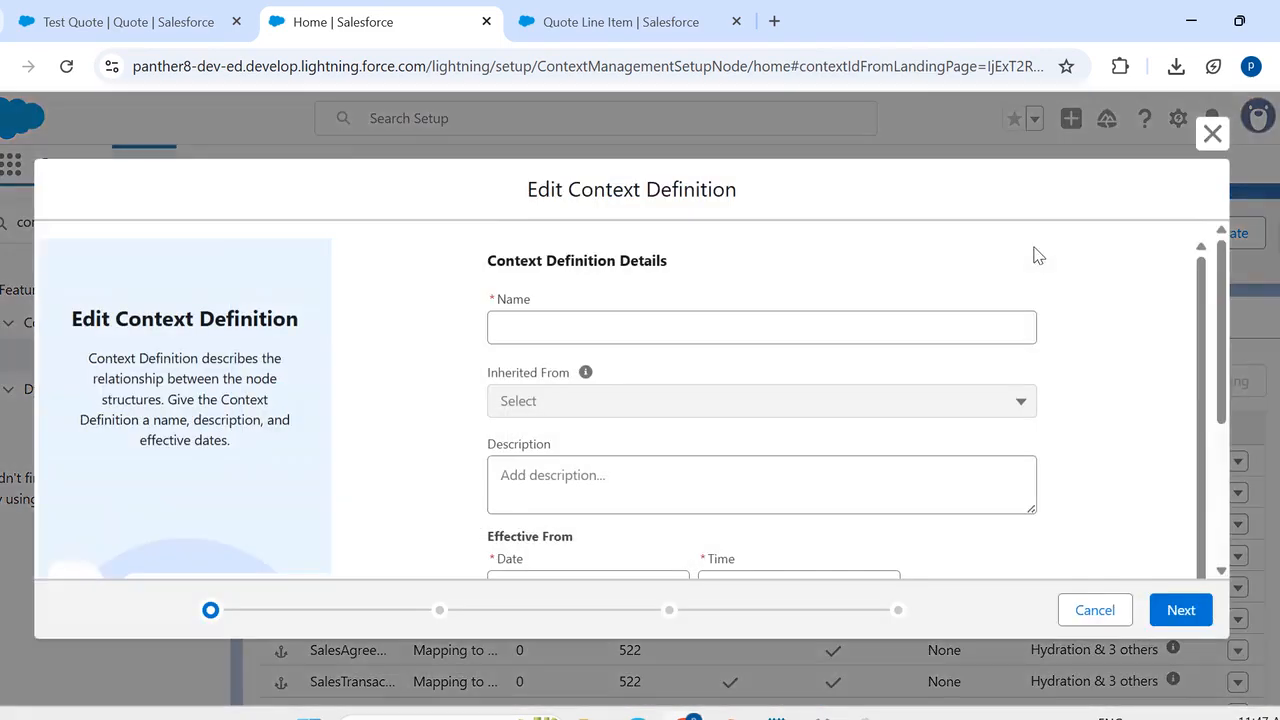
- Proceed to the attribute editing stage of the context definition and show the SalesTransactionItem node's attributes
click(1176, 612)
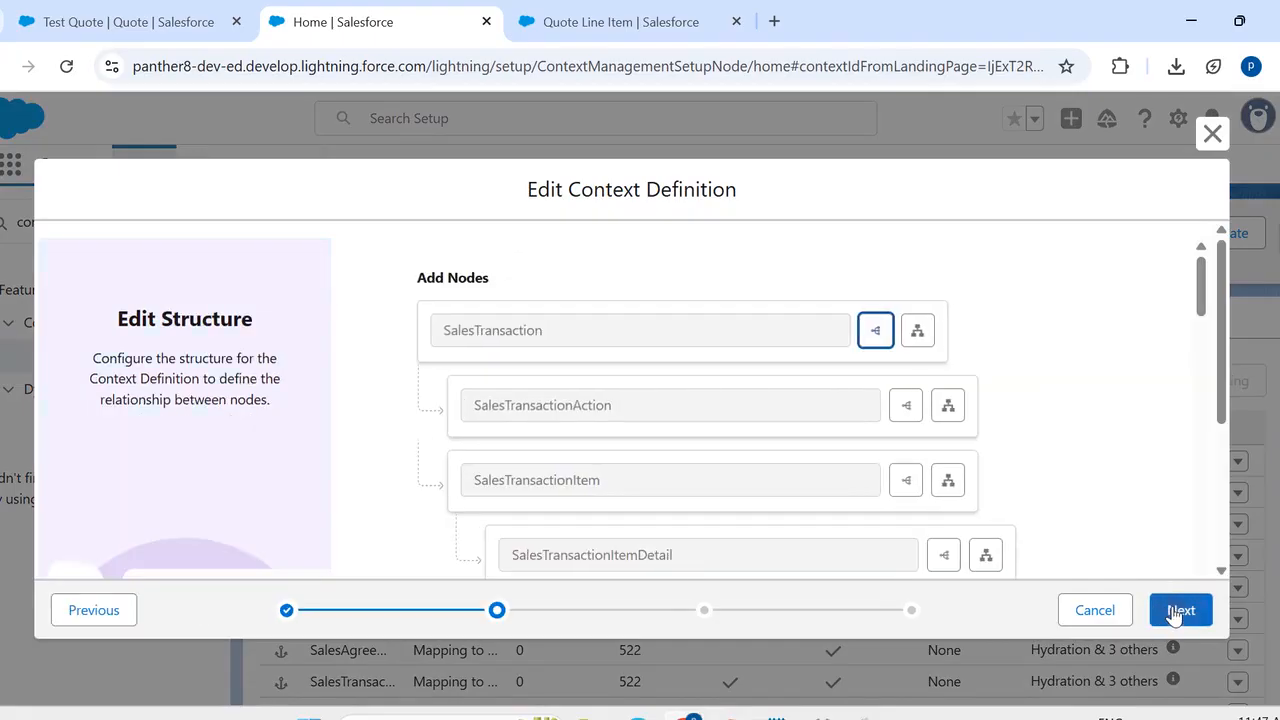
click(1176, 612)
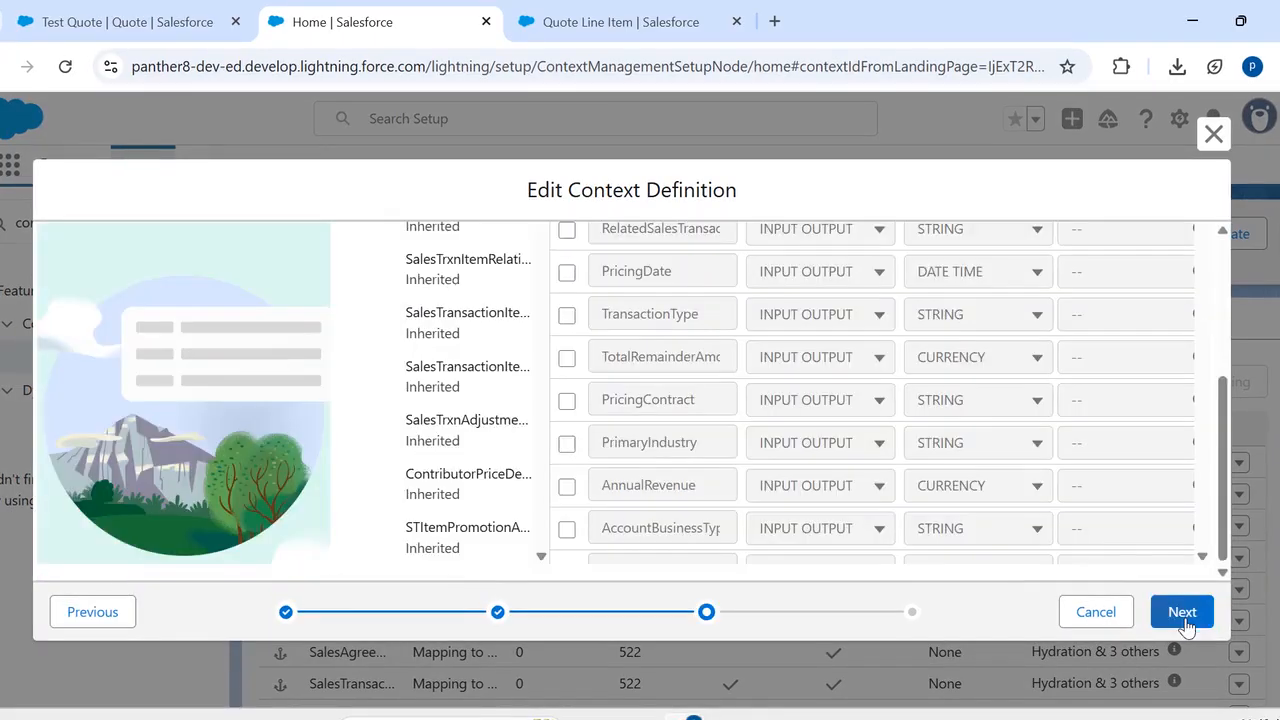
scroll(449, 380, up, 3)
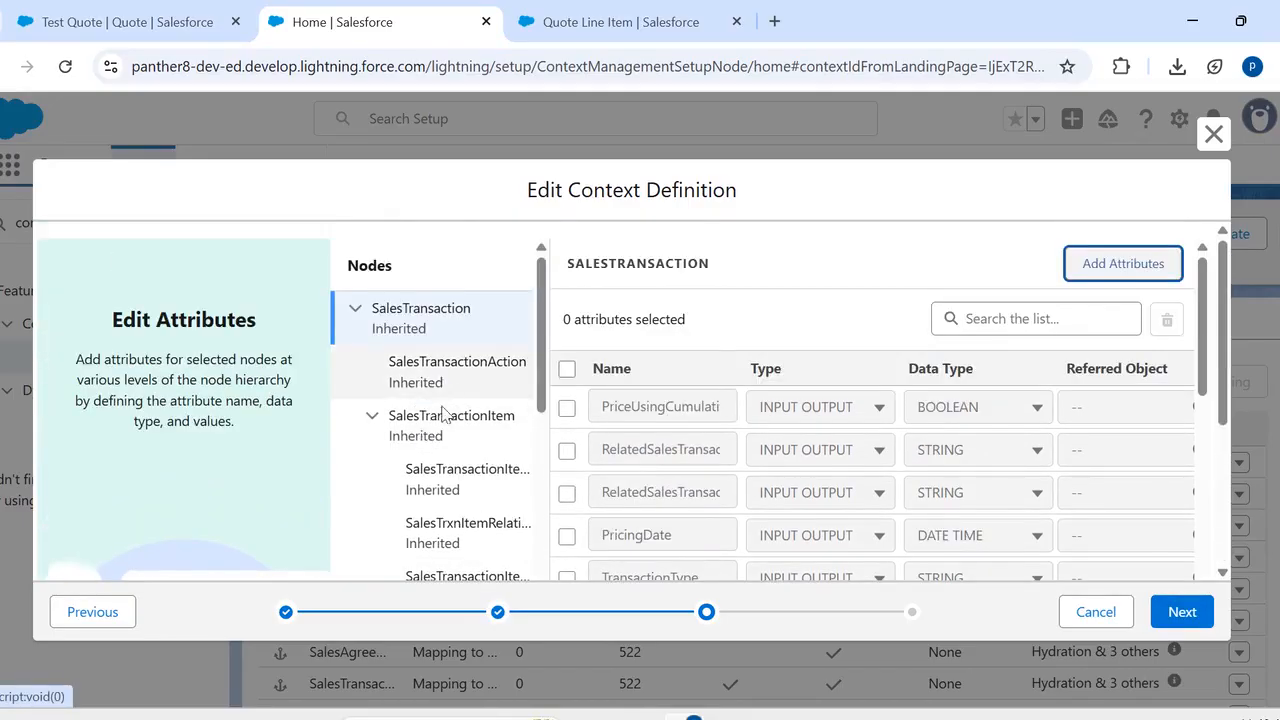
click(443, 423)
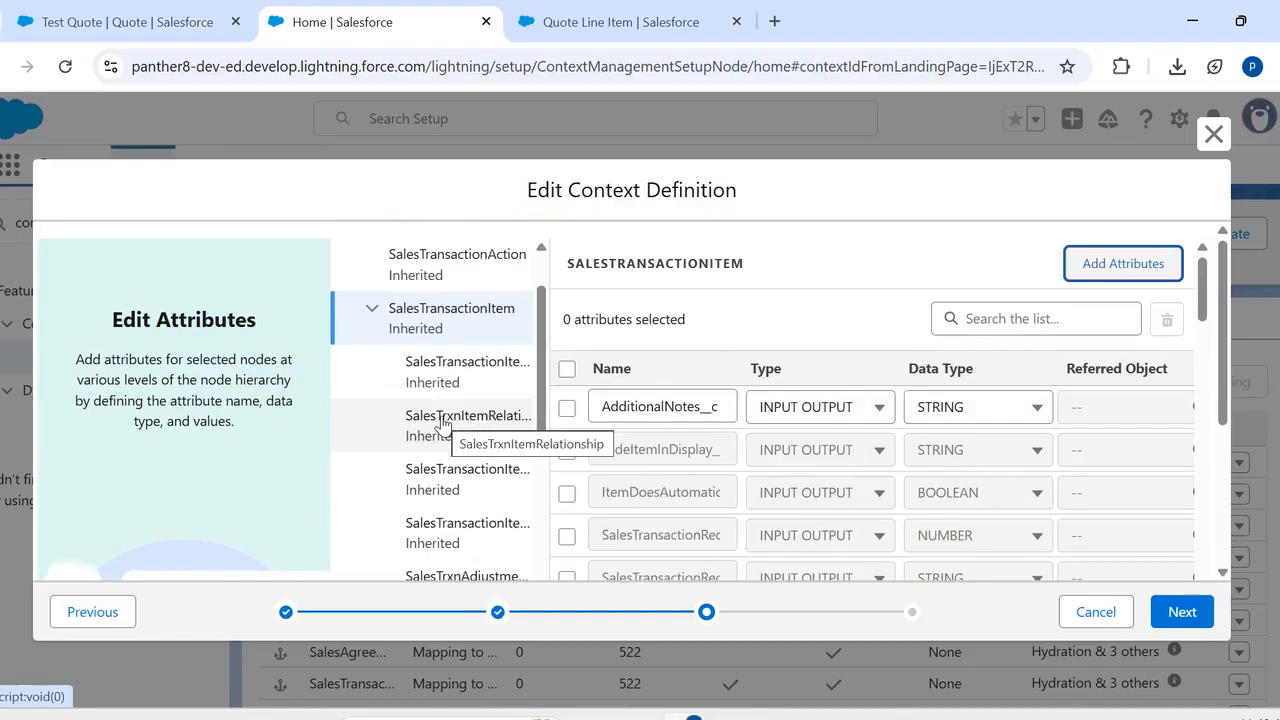
- Add an attribute named Notes__c to SalesTransactionItem with type INPUT OUTPUT and data type STRING
click(1099, 271)
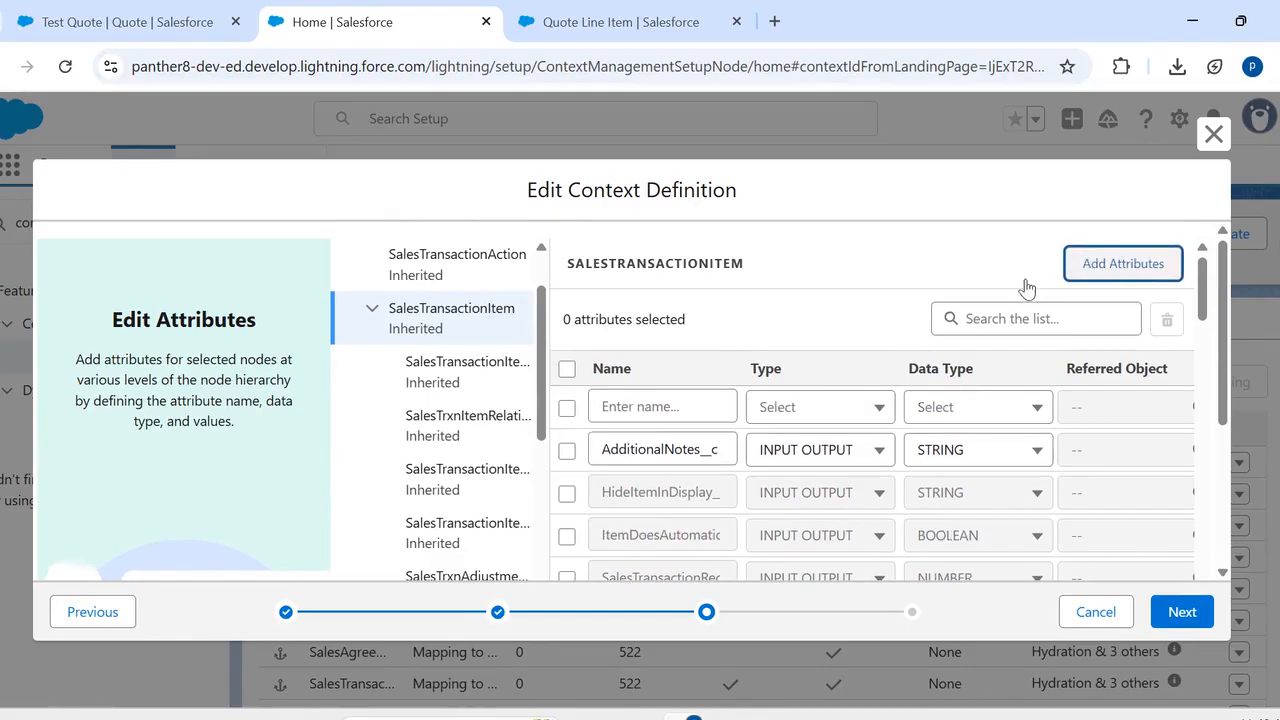
click(663, 406)
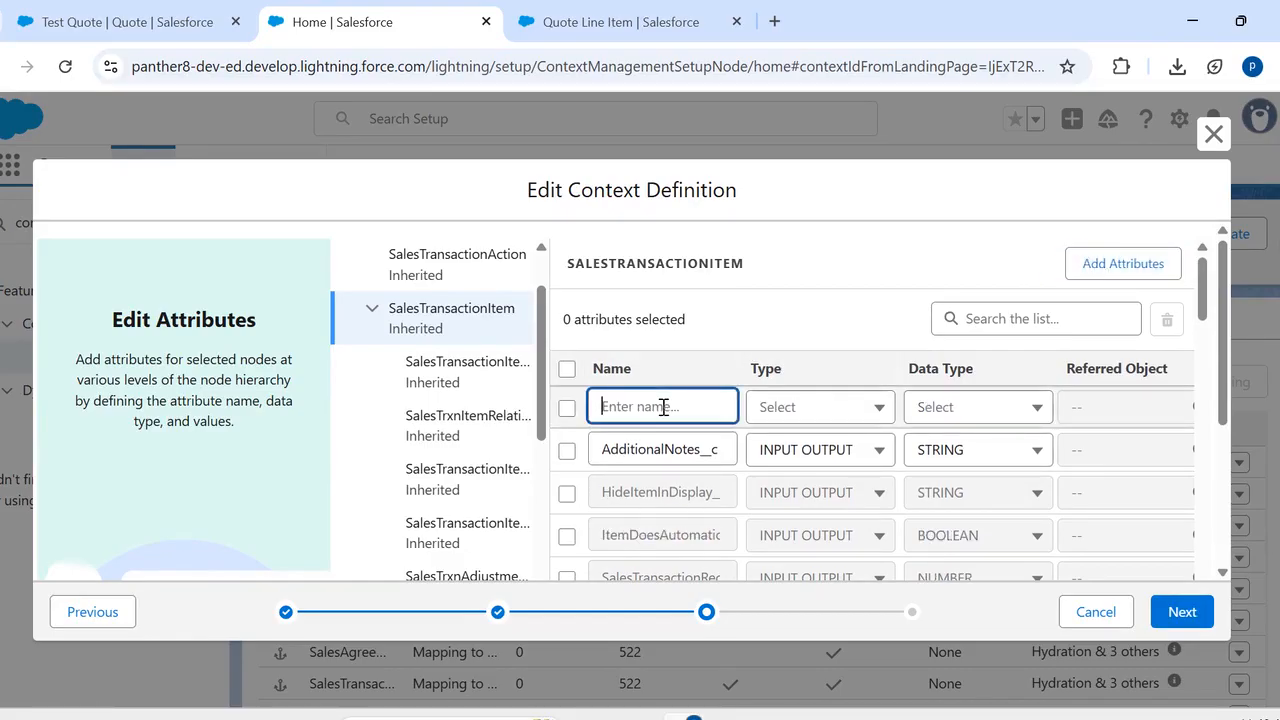
text(Notes)
click(778, 408)
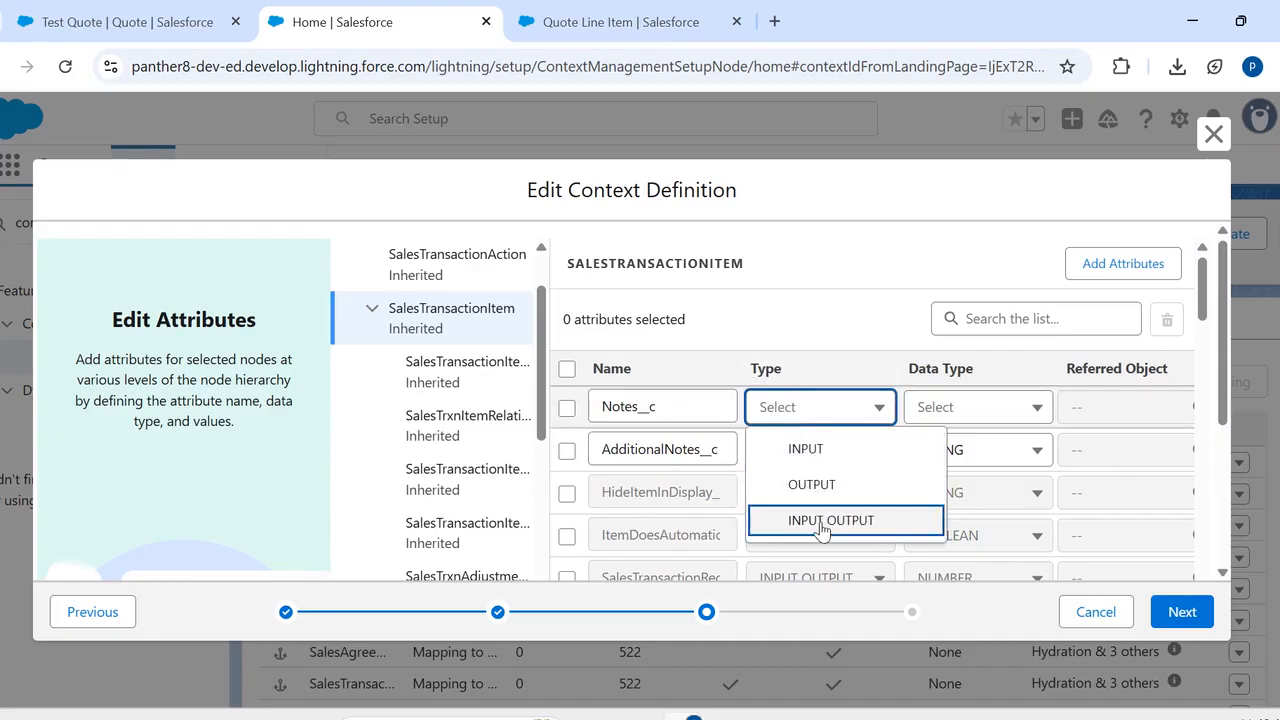
click(822, 522)
click(948, 405)
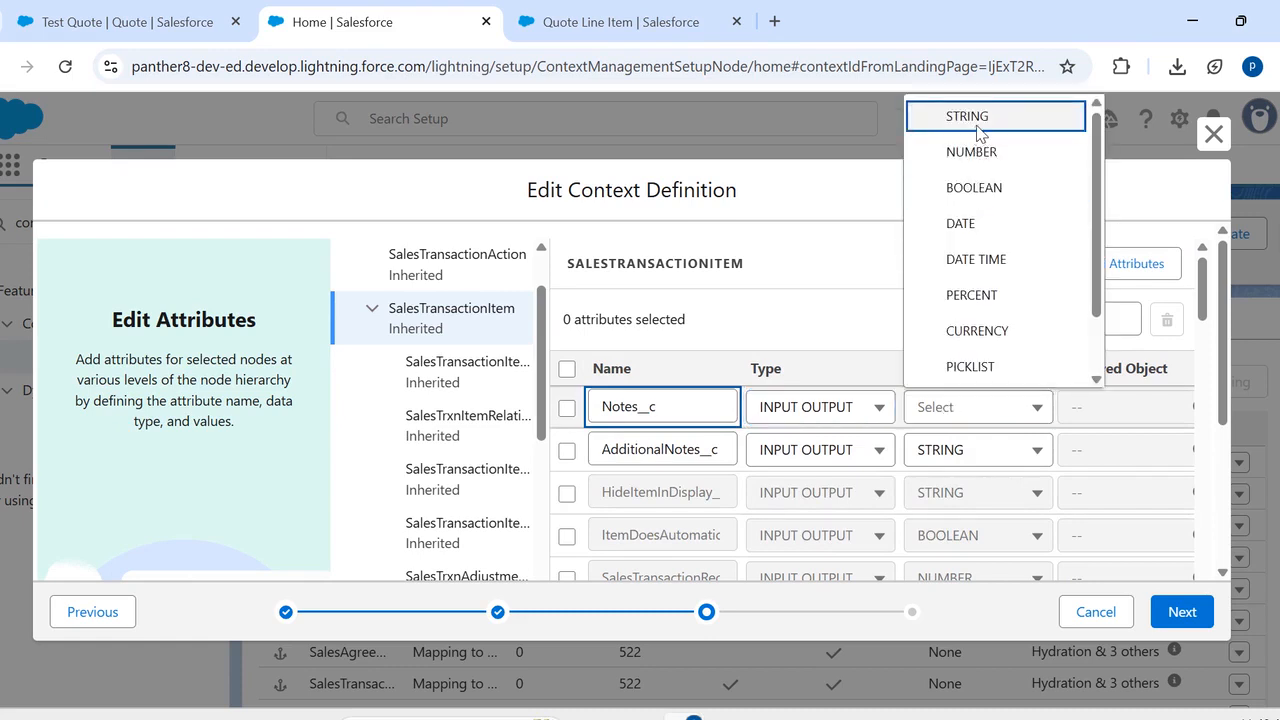
click(977, 128)
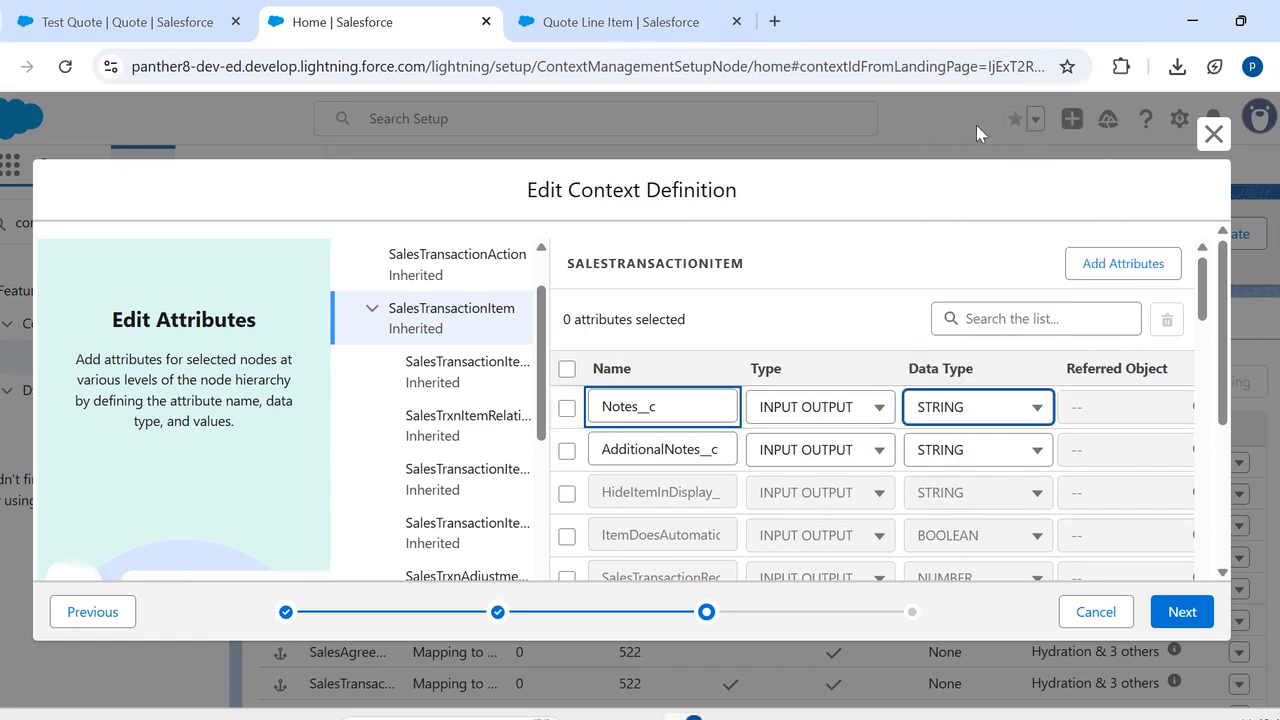
- Add the tag Notes__c to the Notes__c attribute of the SalesTransactionItem node and save the context definition
click(1178, 612)
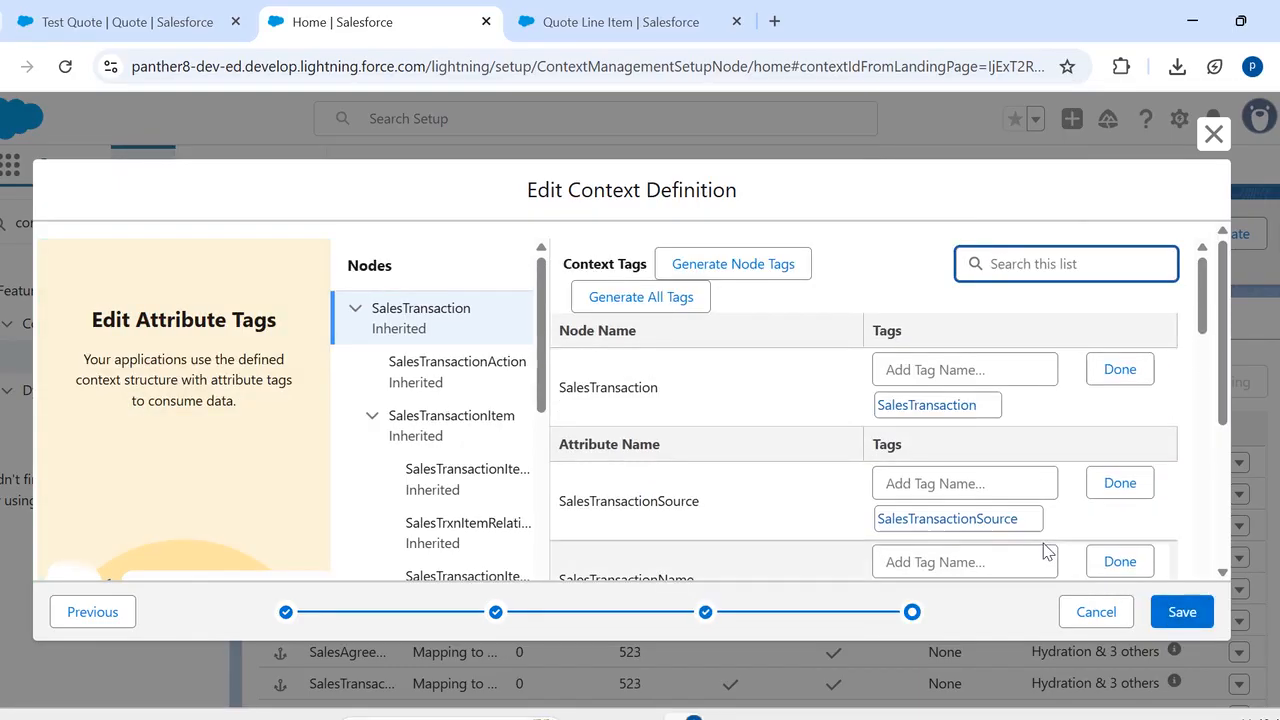
click(470, 425)
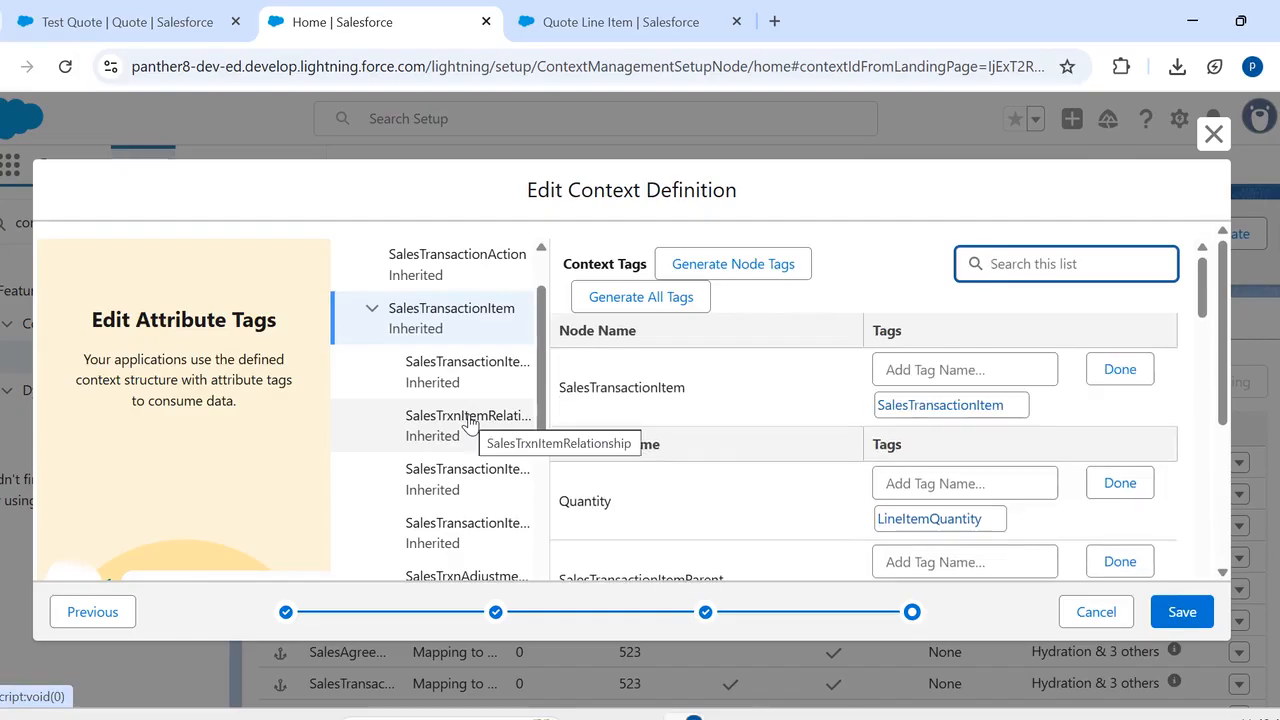
scroll(776, 494, down, 2)
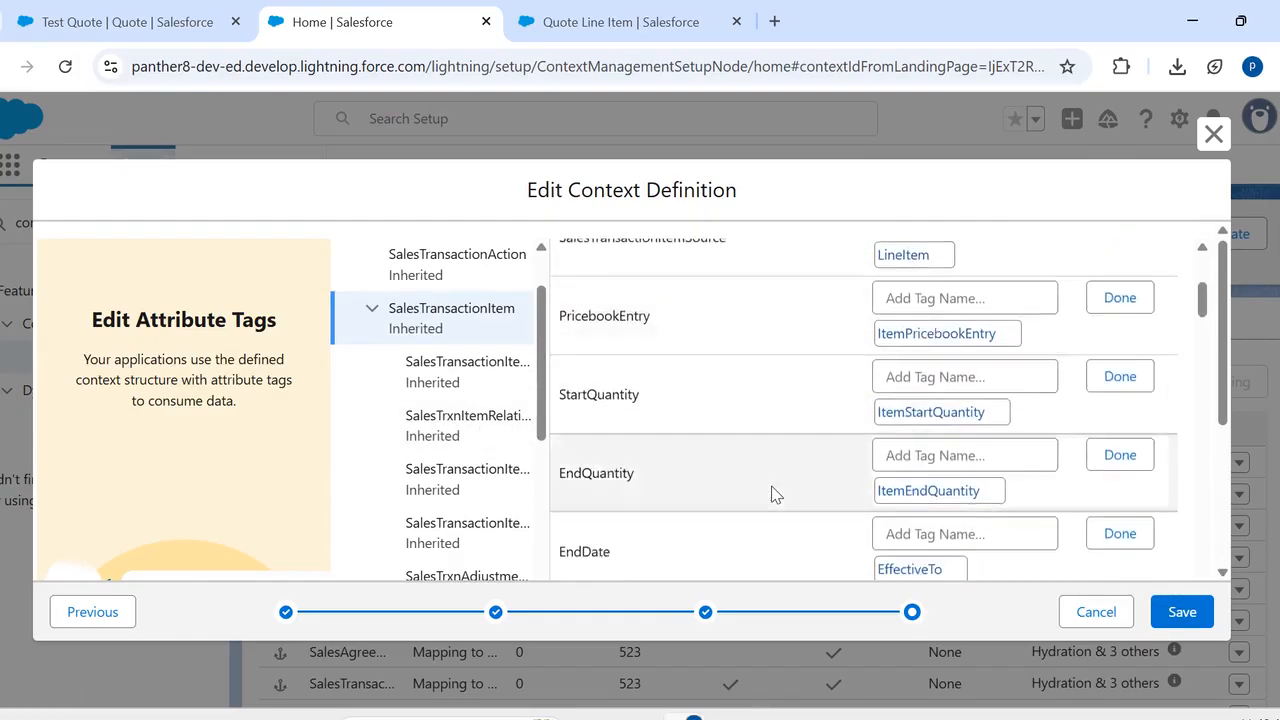
scroll(776, 494, down, 6)
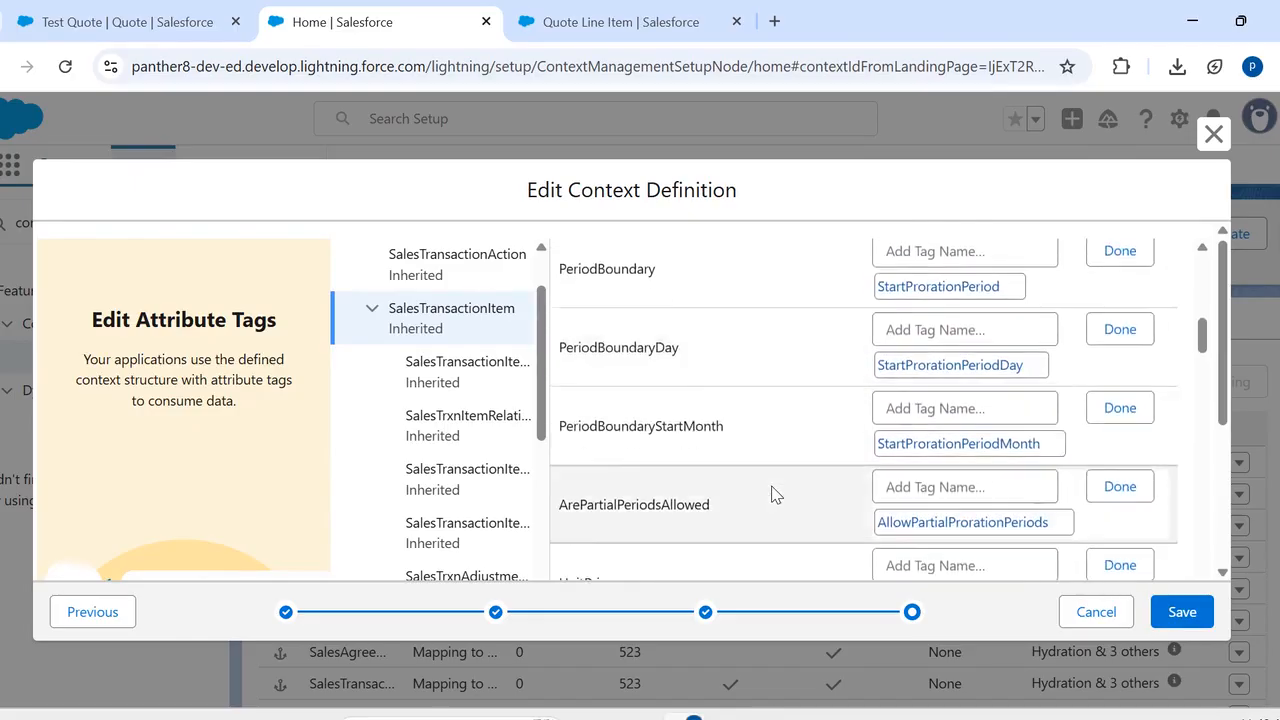
scroll(776, 494, down, 12)
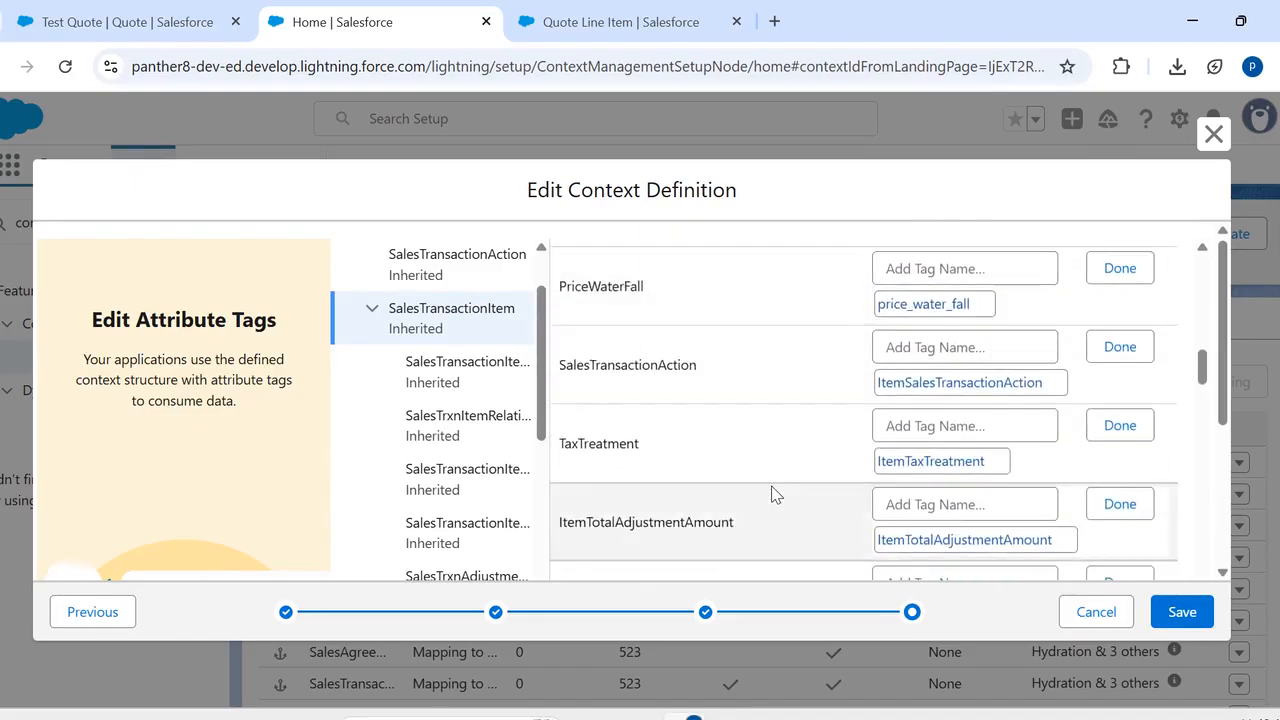
scroll(776, 494, down, 12)
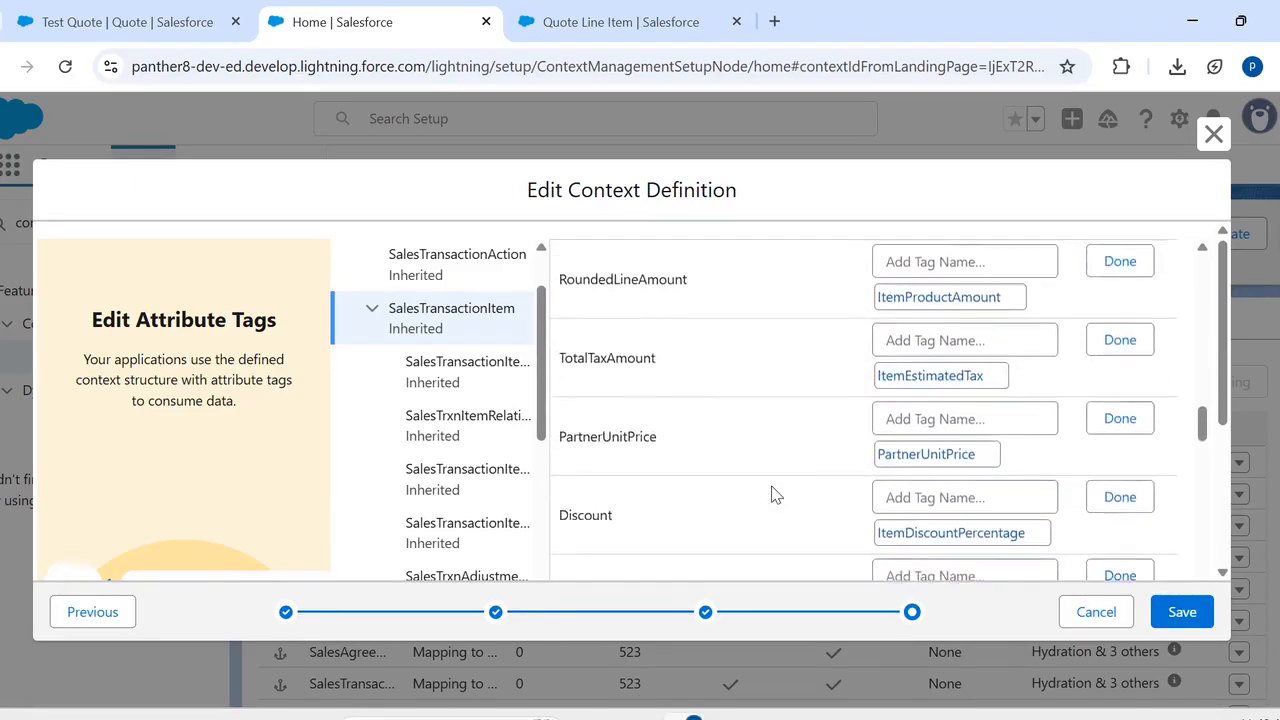
scroll(776, 494, down, 12)
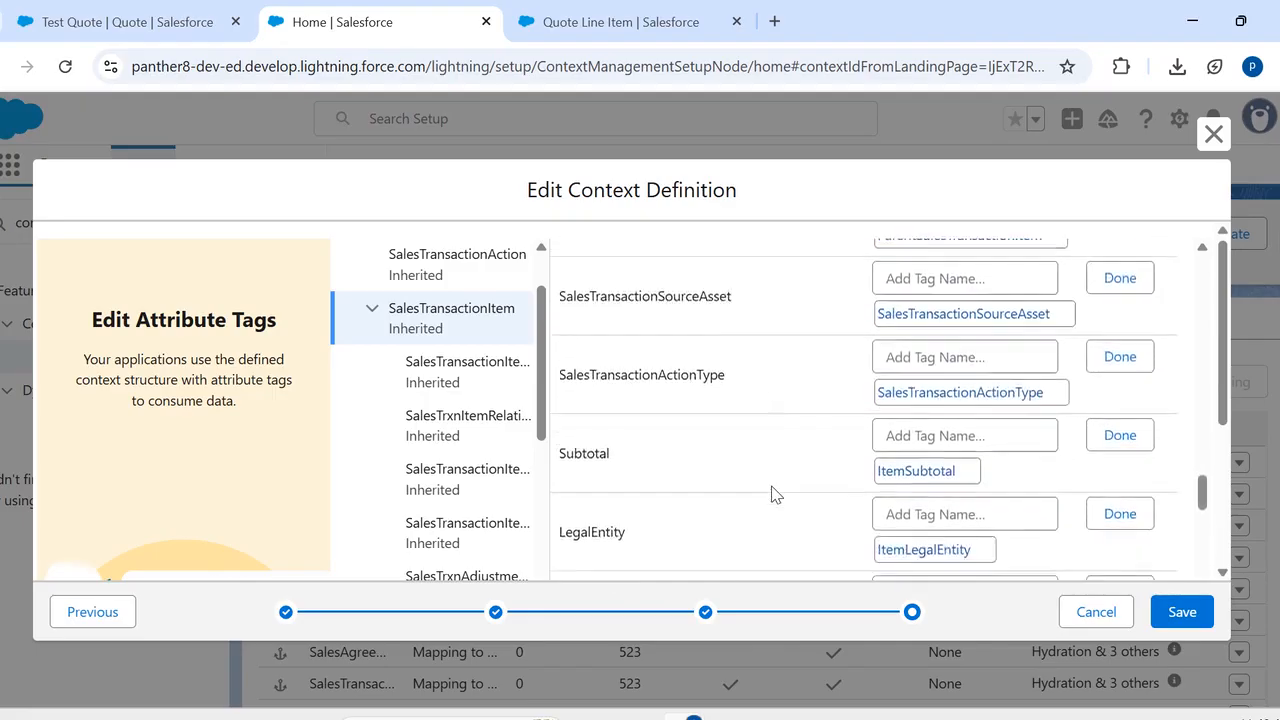
scroll(776, 494, down, 12)
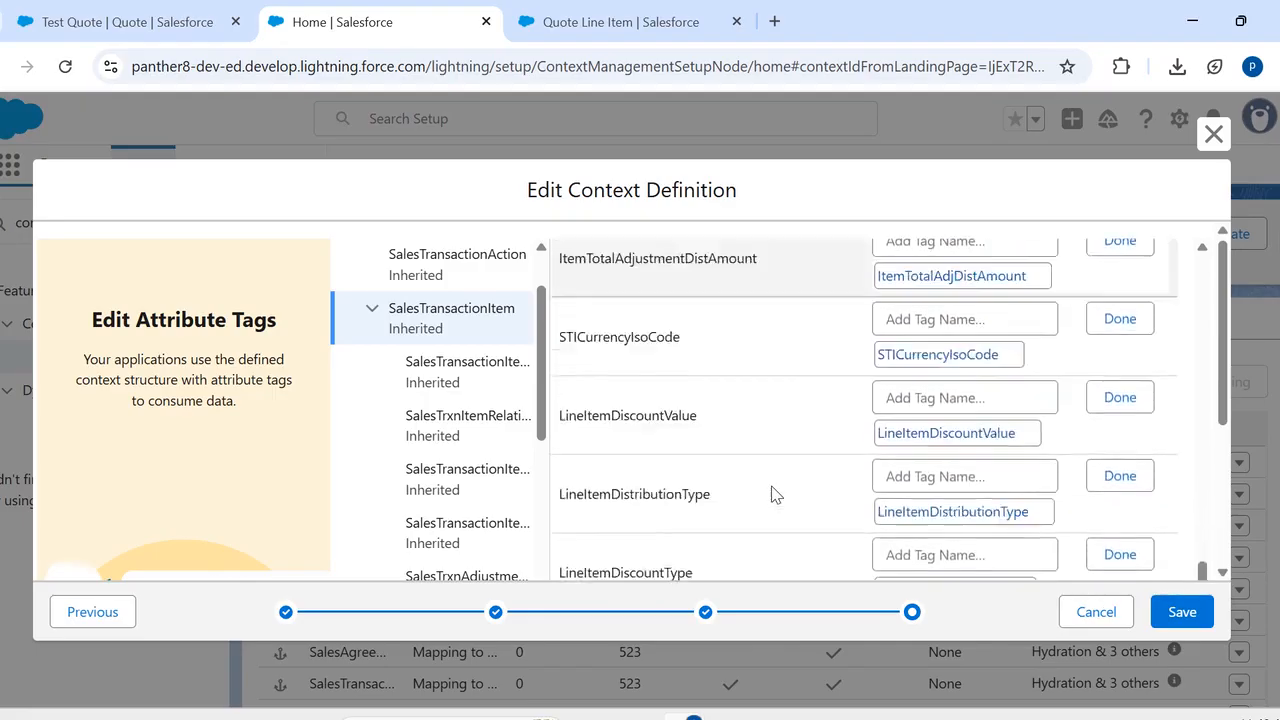
scroll(776, 494, down, 12)
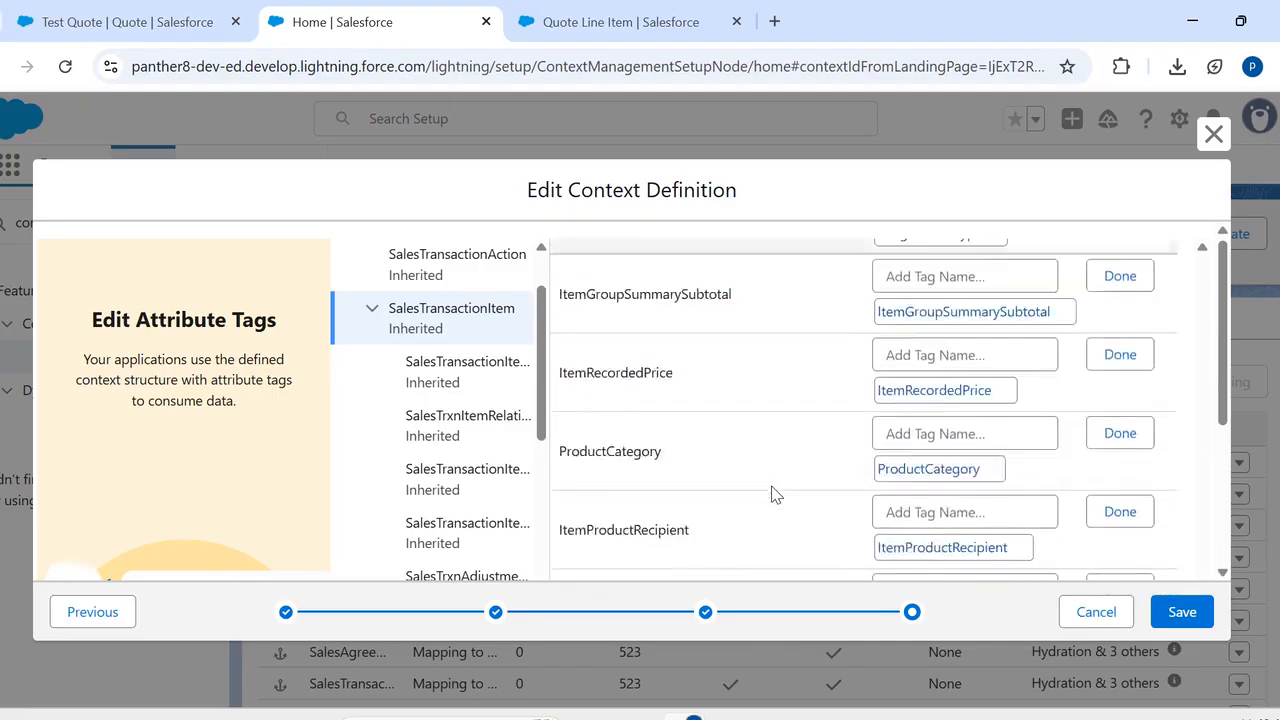
scroll(776, 494, down, 12)
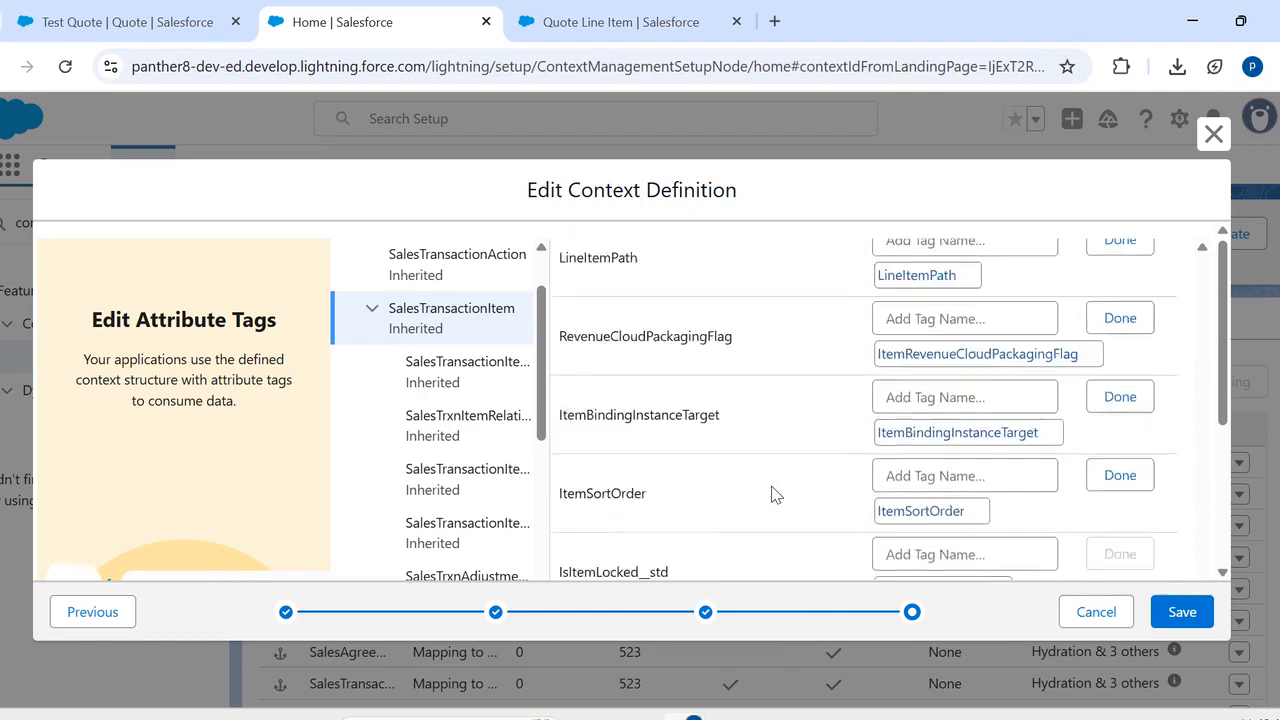
scroll(773, 487, down, 5)
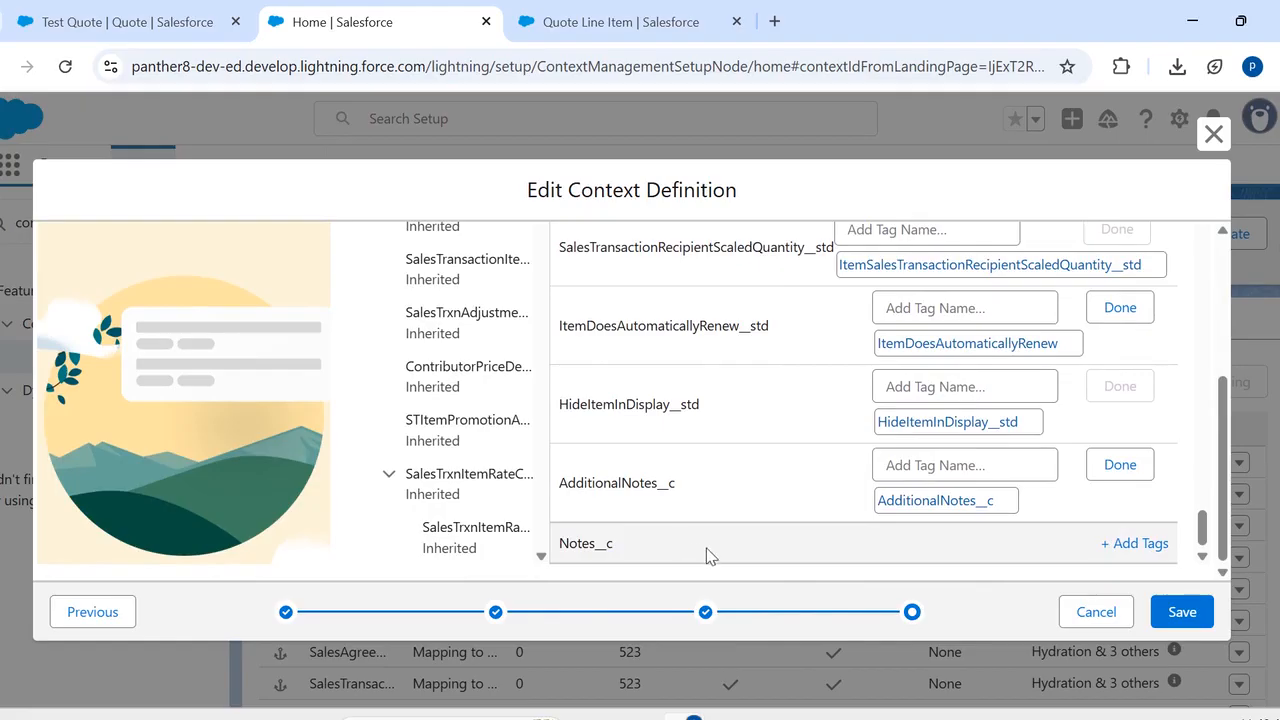
click(1121, 545)
click(966, 543)
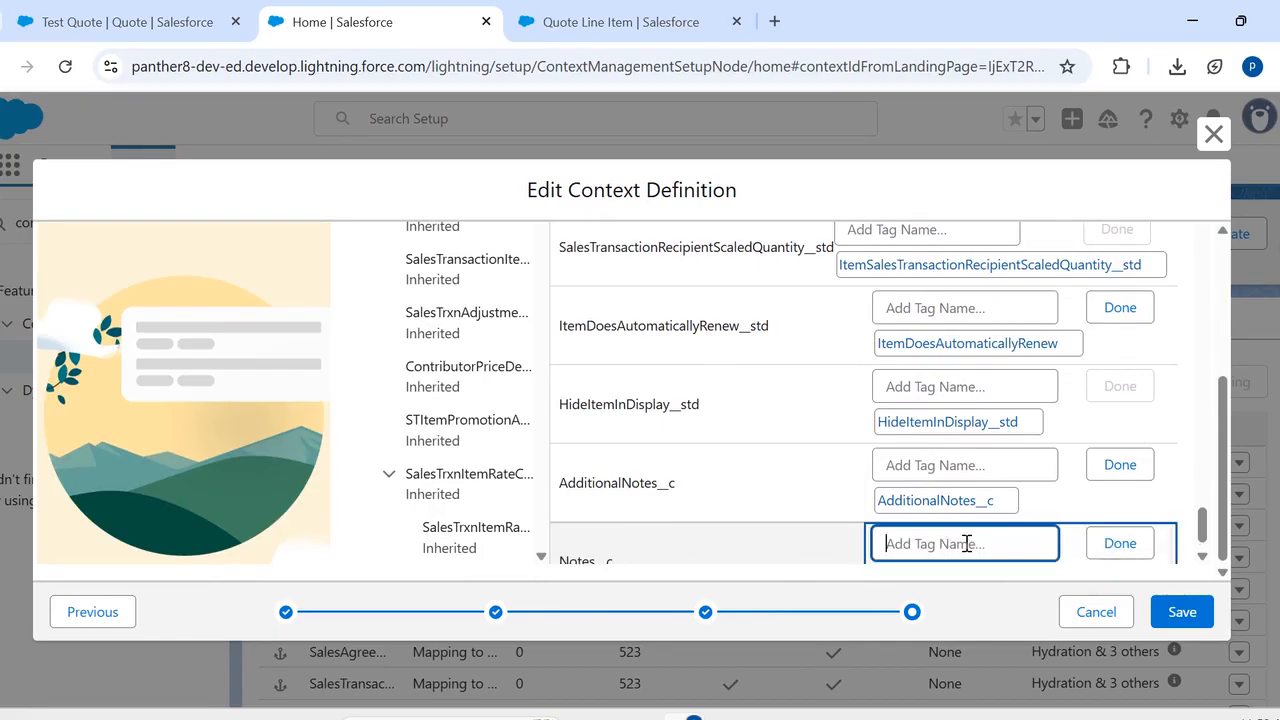
text(Notes)
click(1120, 543)
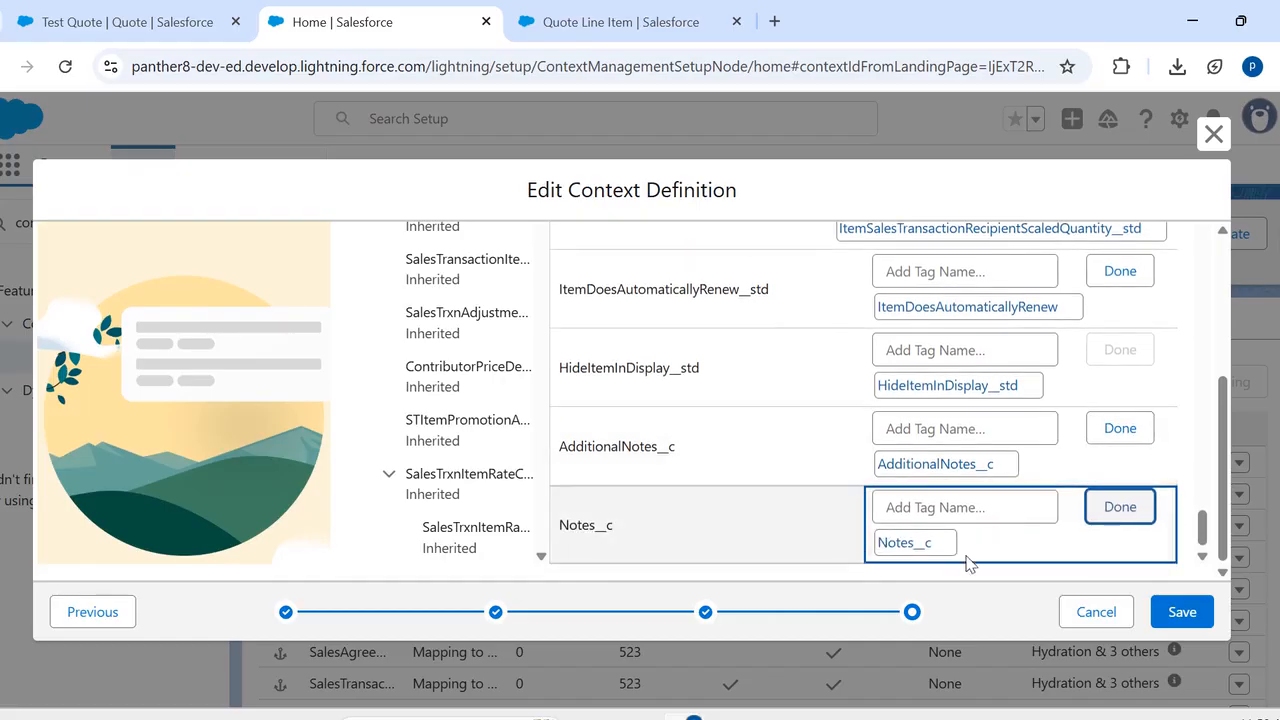
click(1190, 620)
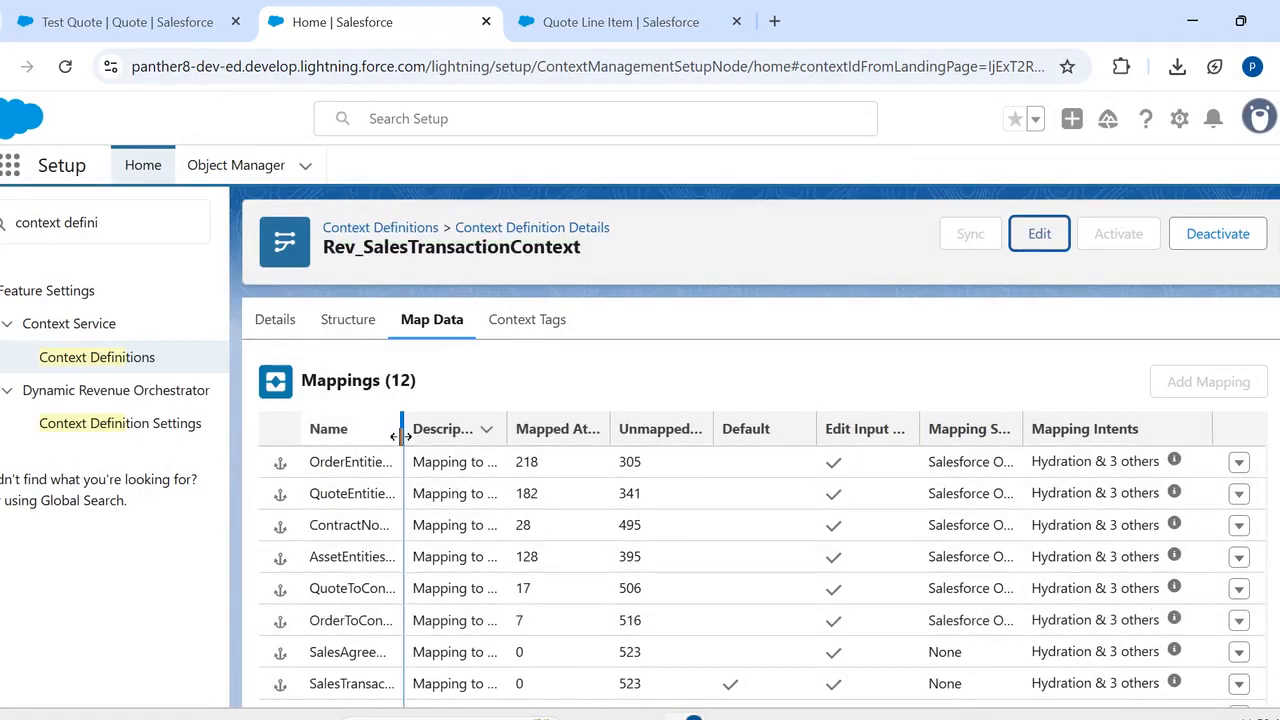
- Widen the mapping name column and open the SObject mapping of QuoteEntitiesMapping in the mapping builder
drag(400, 437, 464, 437)
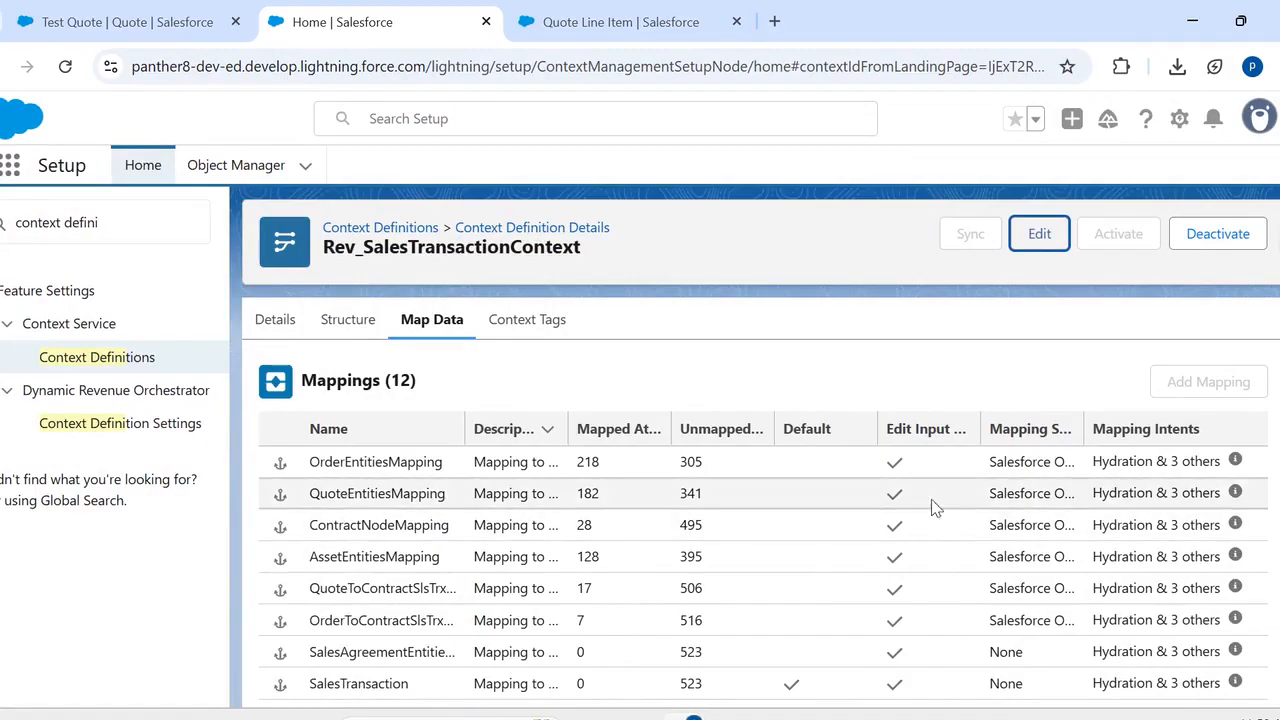
scroll(1215, 500, right, 1)
click(1241, 493)
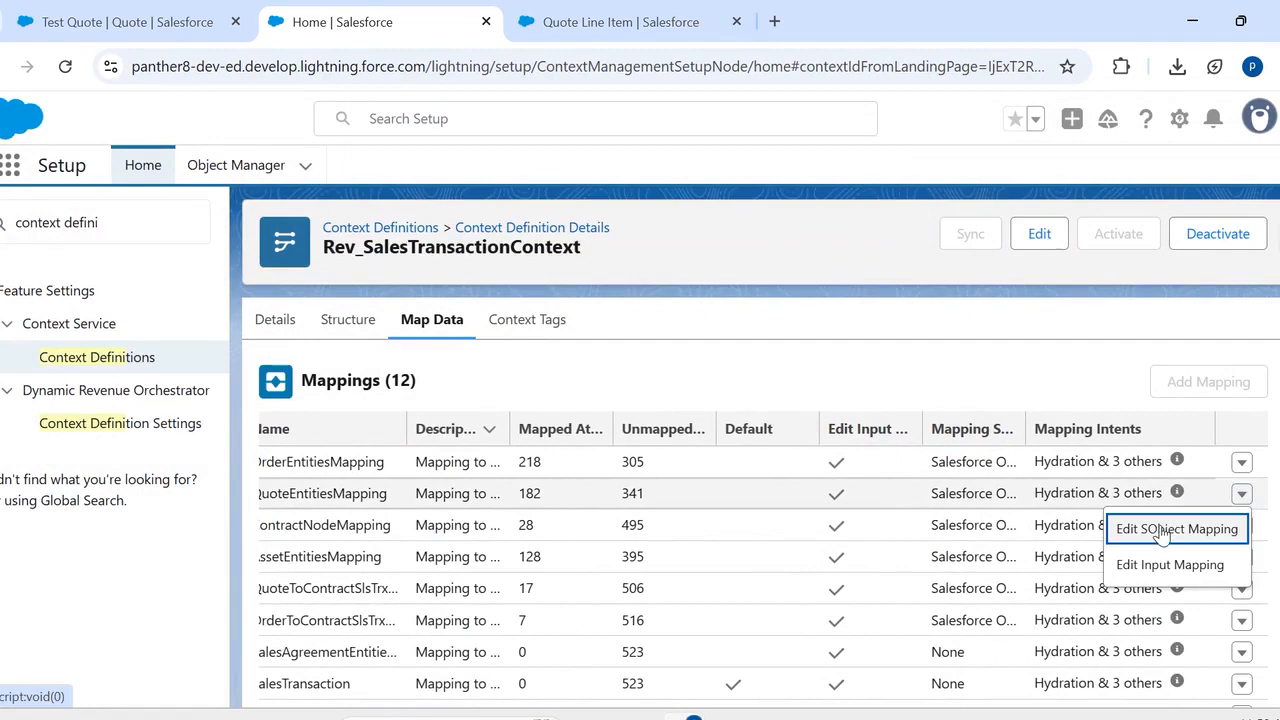
click(1160, 527)
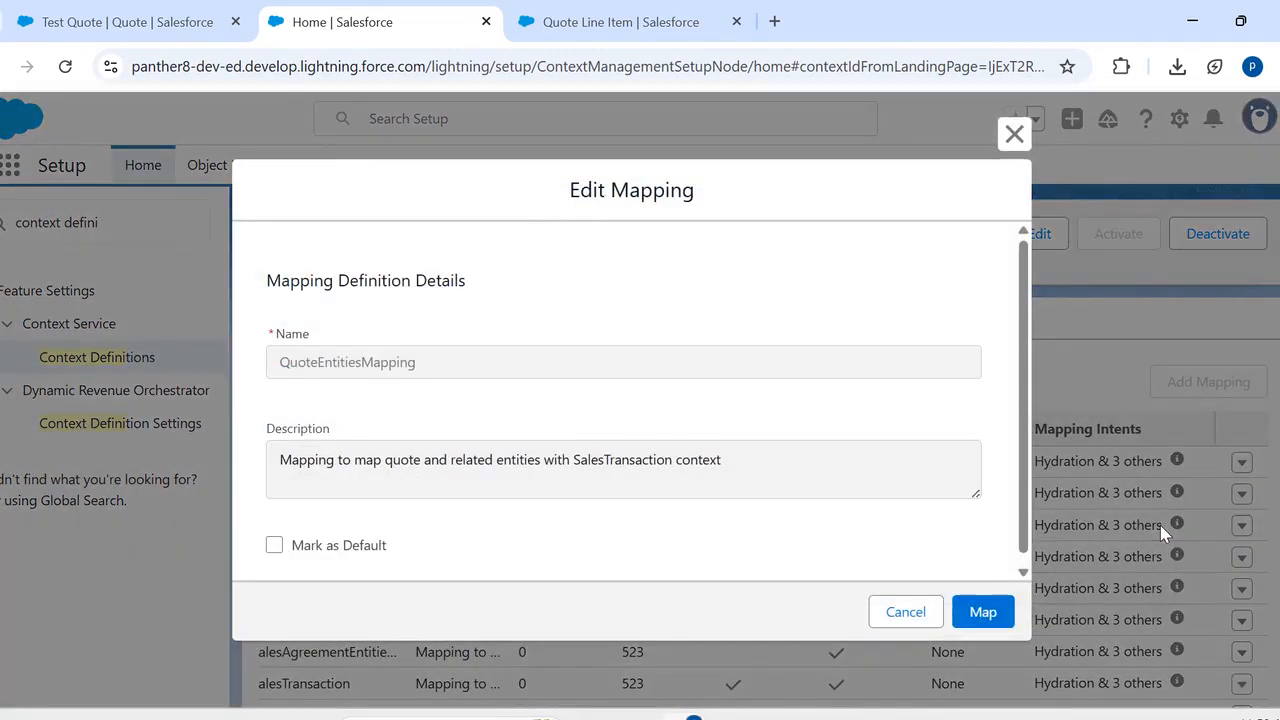
click(975, 618)
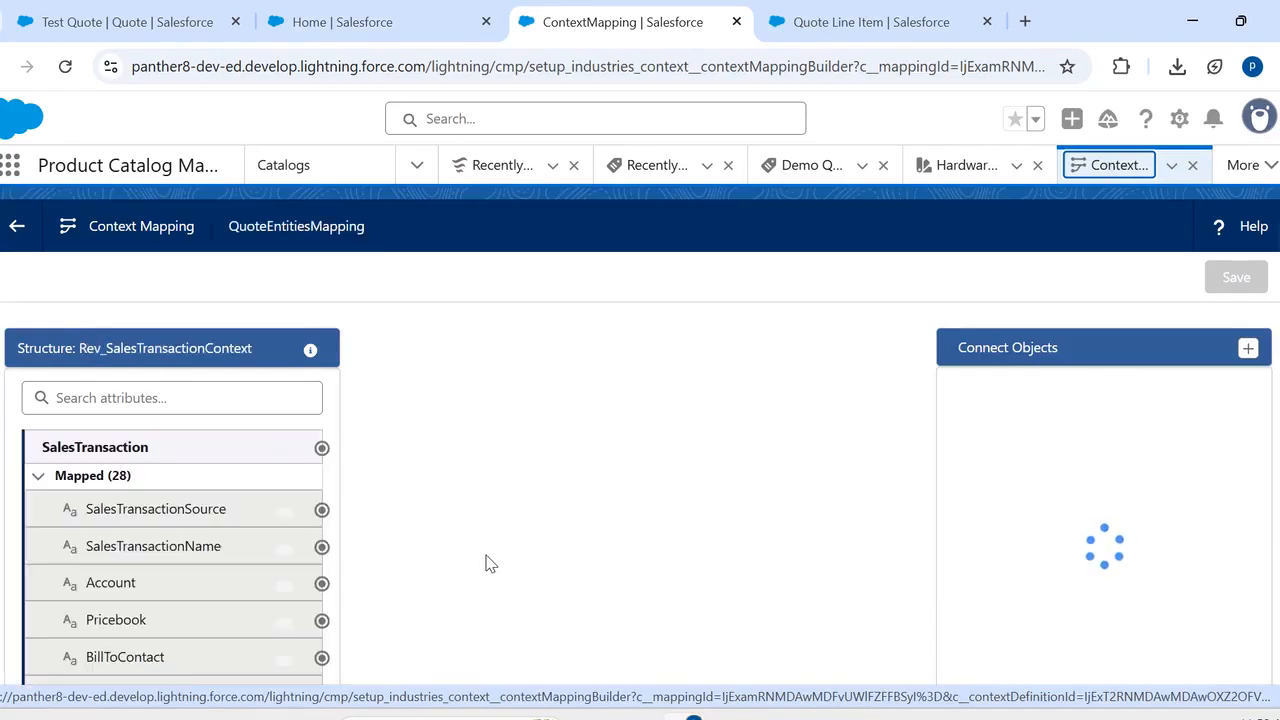
- Expand the unmapped attributes of the SalesTransactionItem node and select Notes__c as the attribute to map
scroll(489, 563, down, 3)
scroll(489, 563, down, 10)
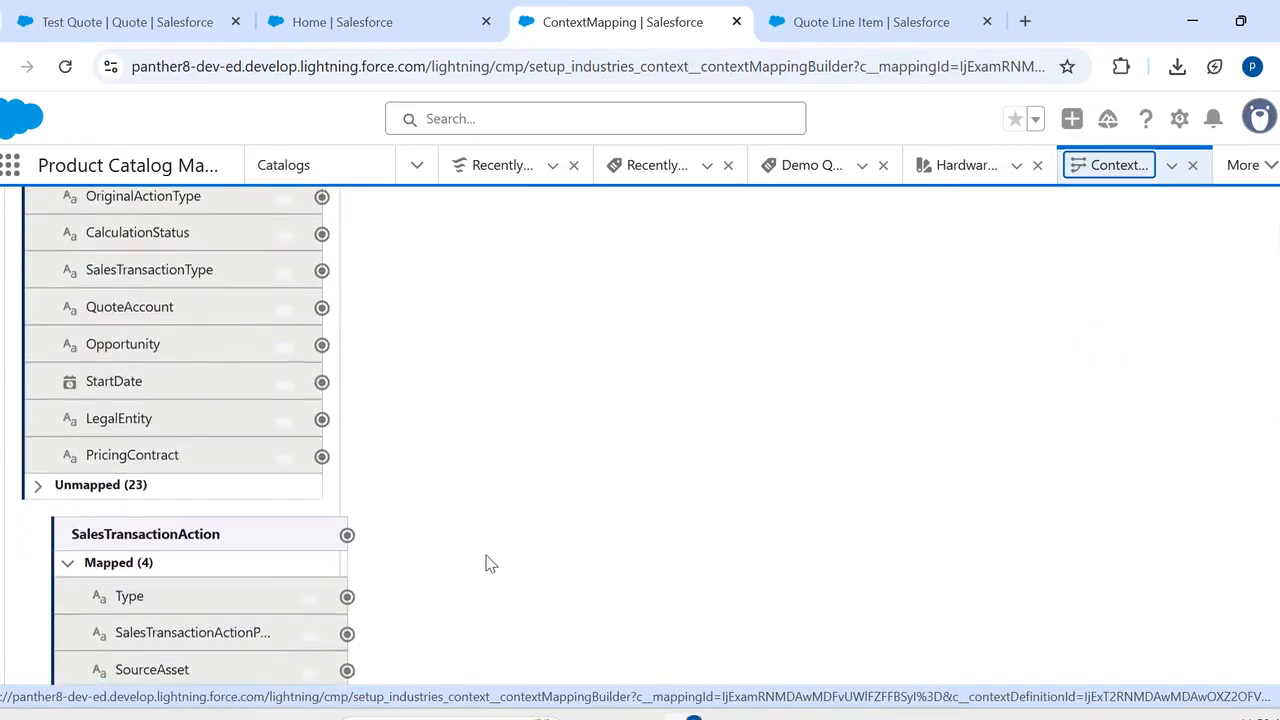
scroll(489, 563, down, 8)
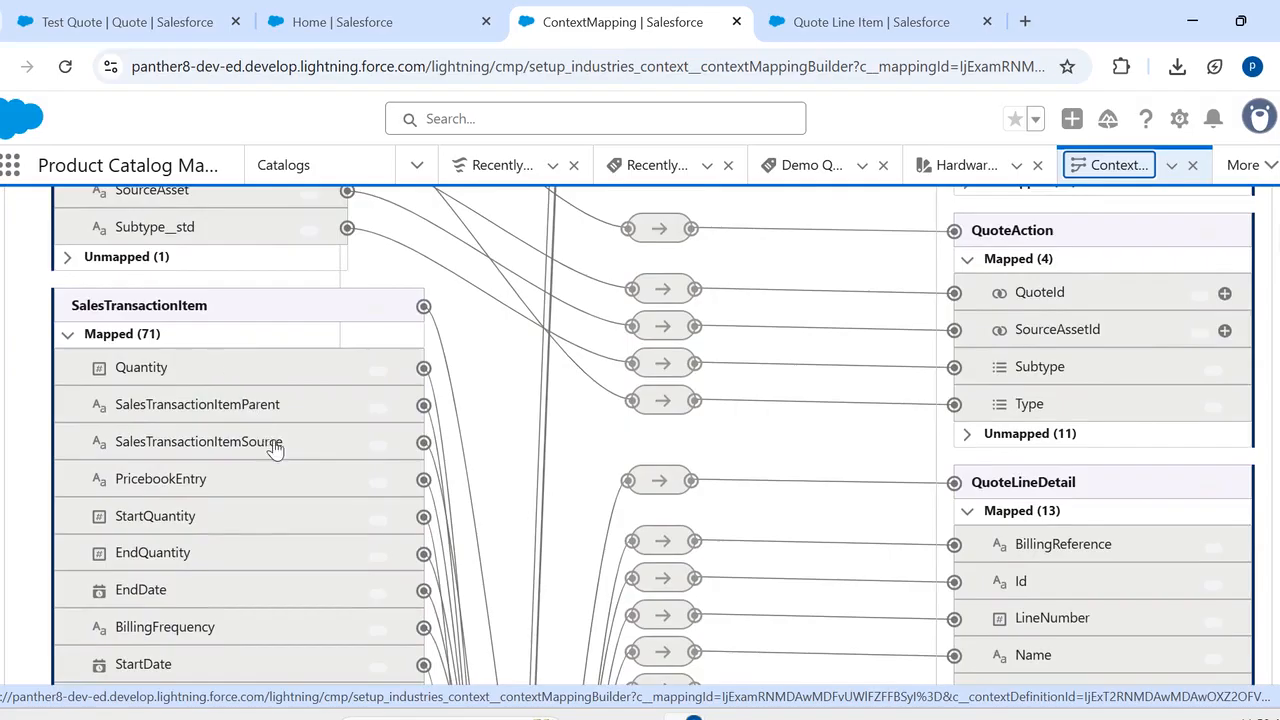
scroll(275, 450, down, 9)
scroll(275, 450, down, 10)
scroll(275, 450, down, 7)
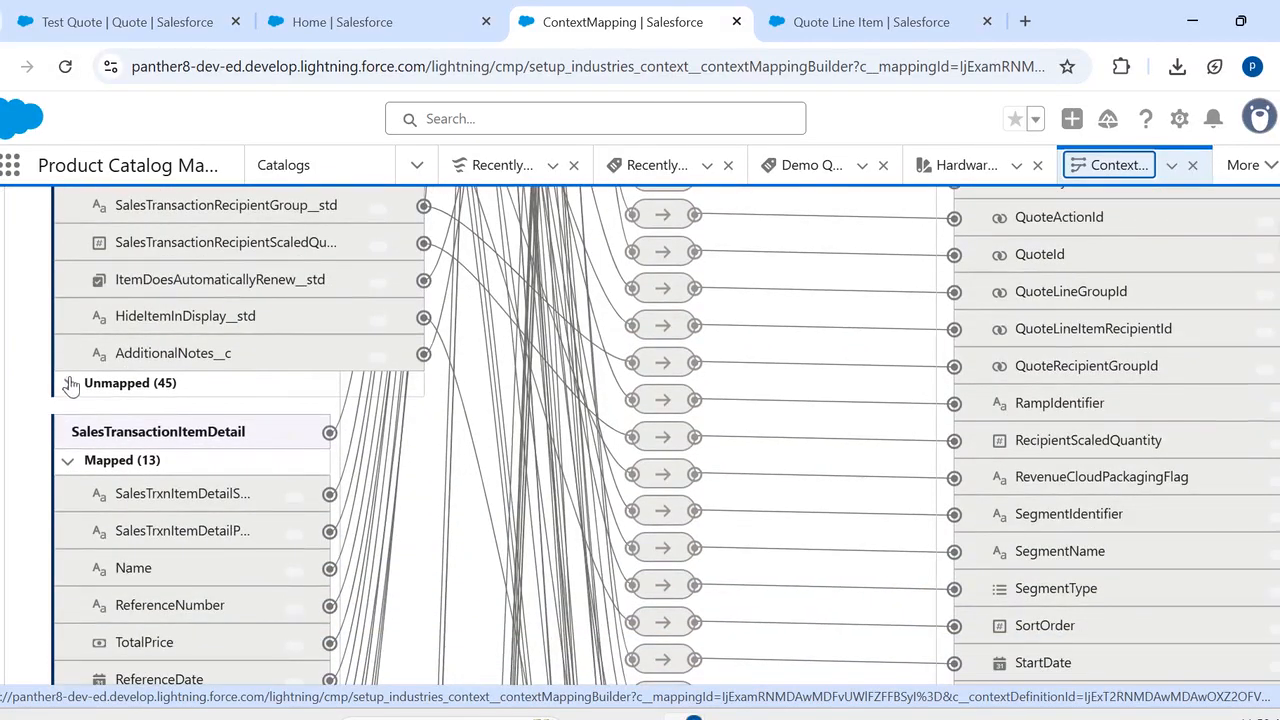
click(70, 384)
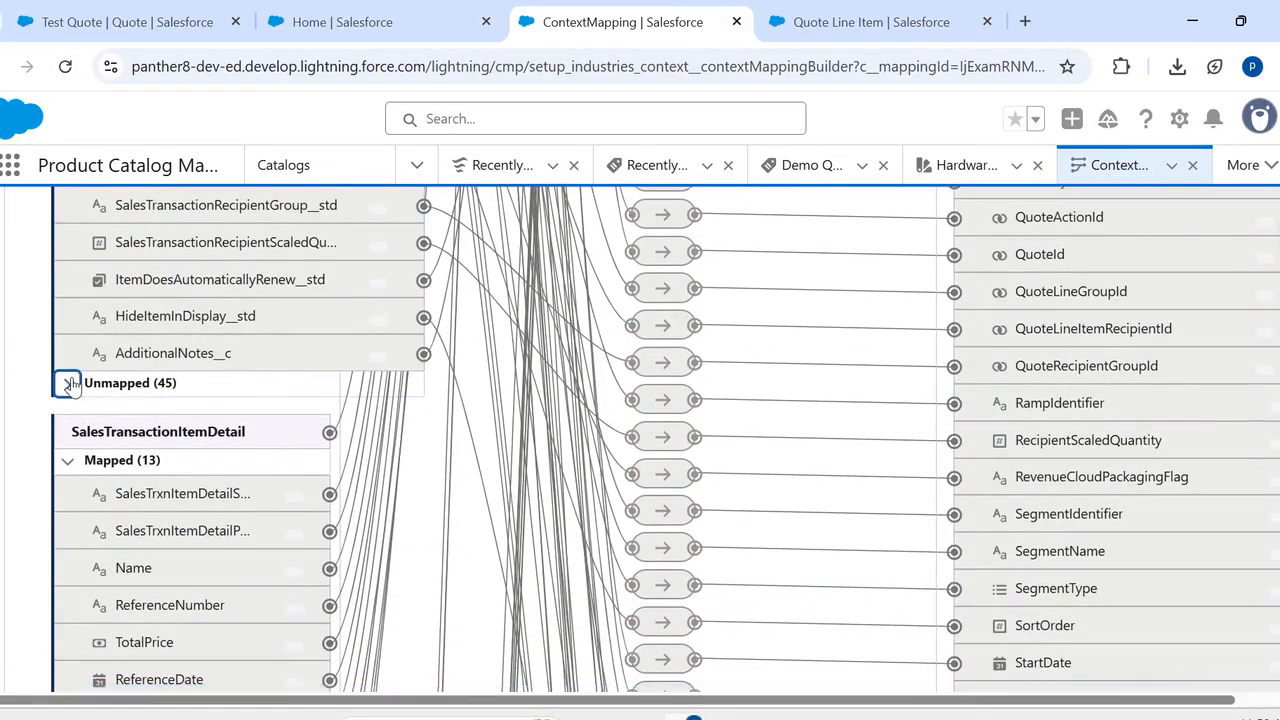
scroll(180, 487, down, 4)
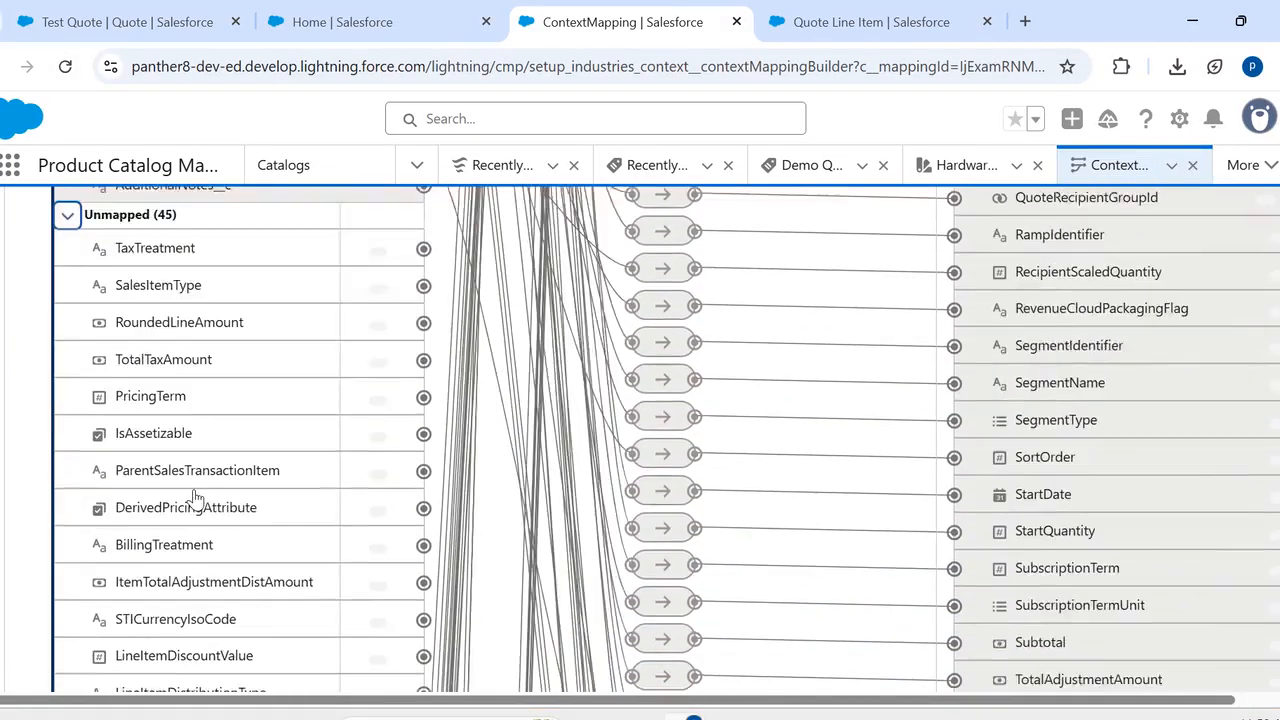
scroll(195, 498, down, 7)
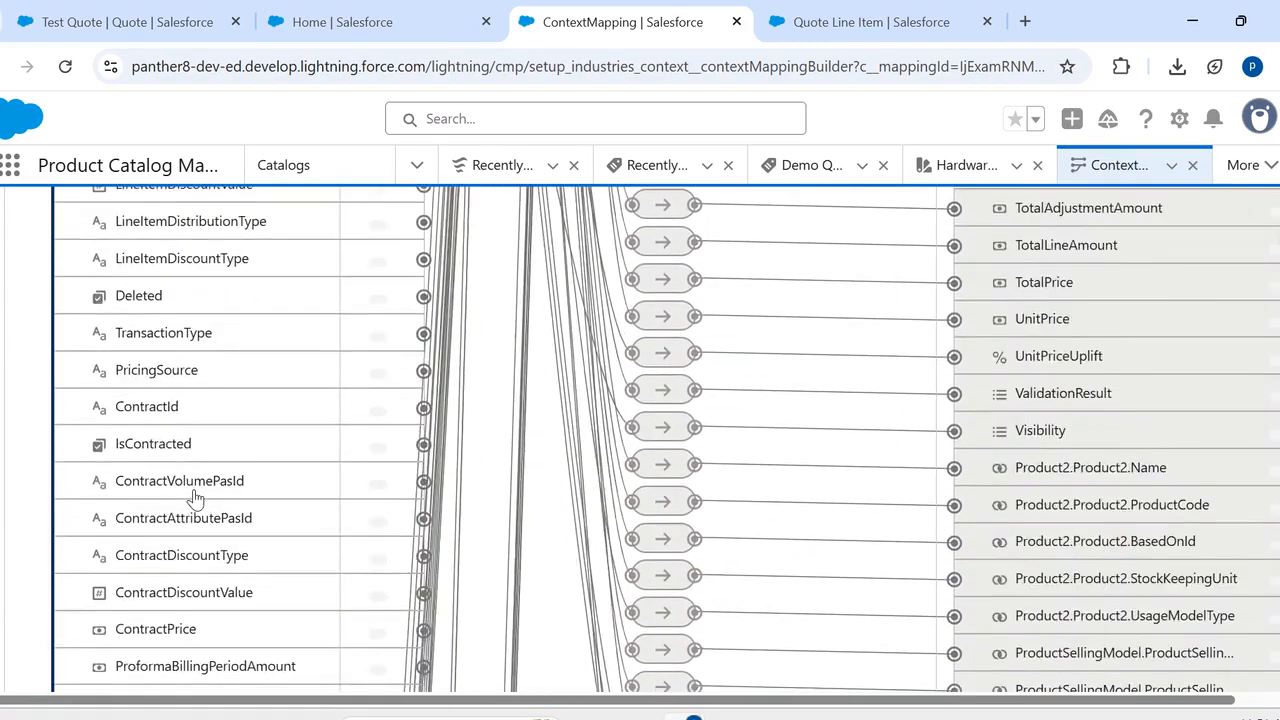
scroll(195, 498, down, 4)
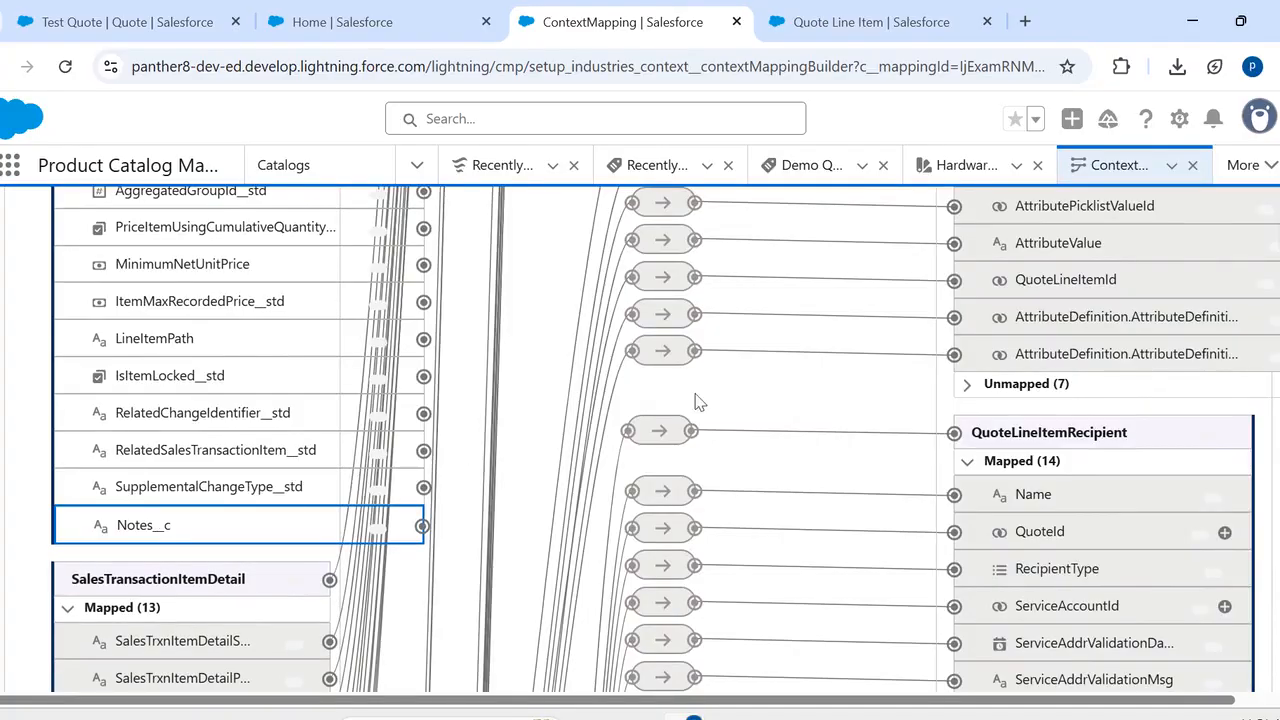
- Expand the unmapped fields of the QuoteLineItem object and connect the selected Notes__c attribute to its Notes__c field
scroll(843, 380, up, 4)
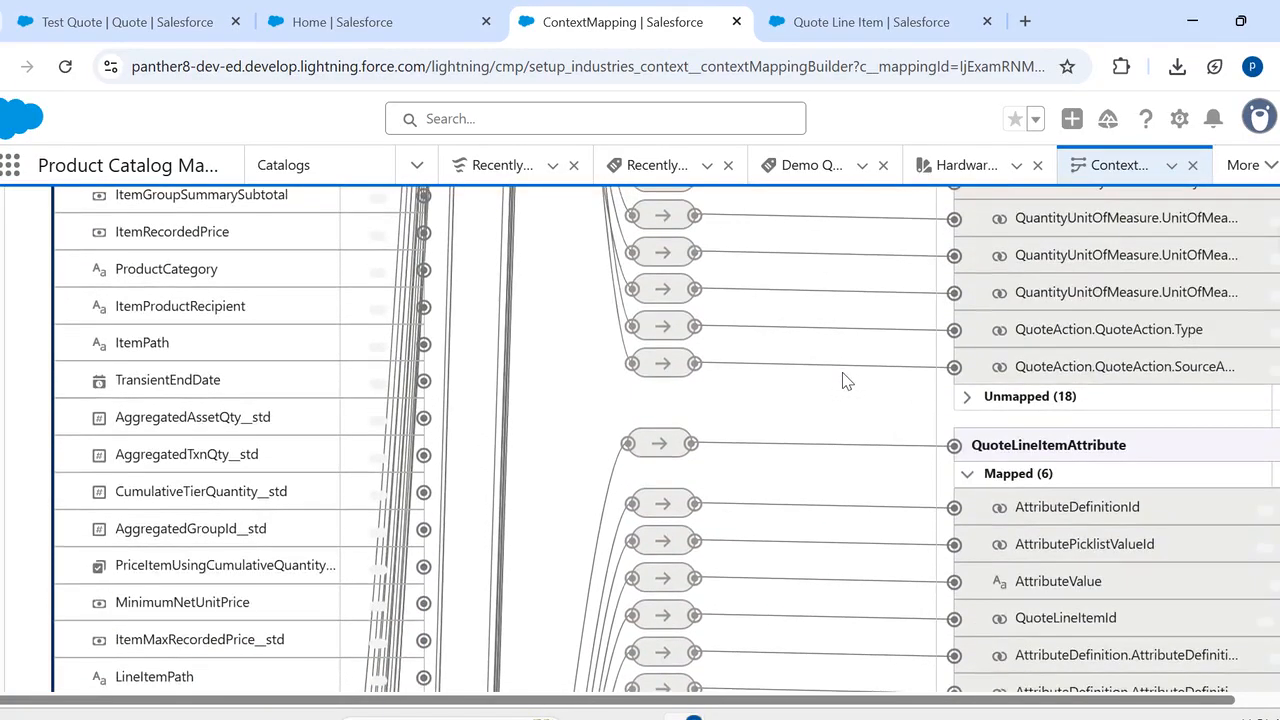
scroll(843, 380, up, 5)
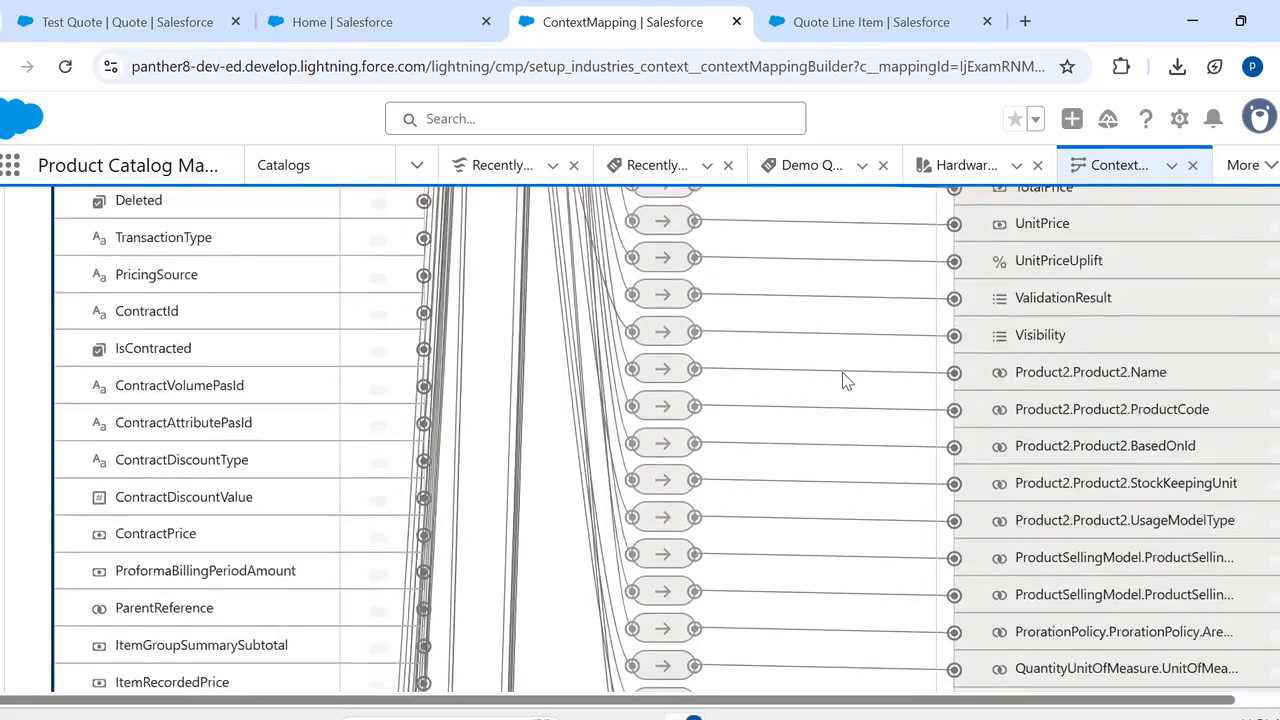
scroll(842, 380, up, 6)
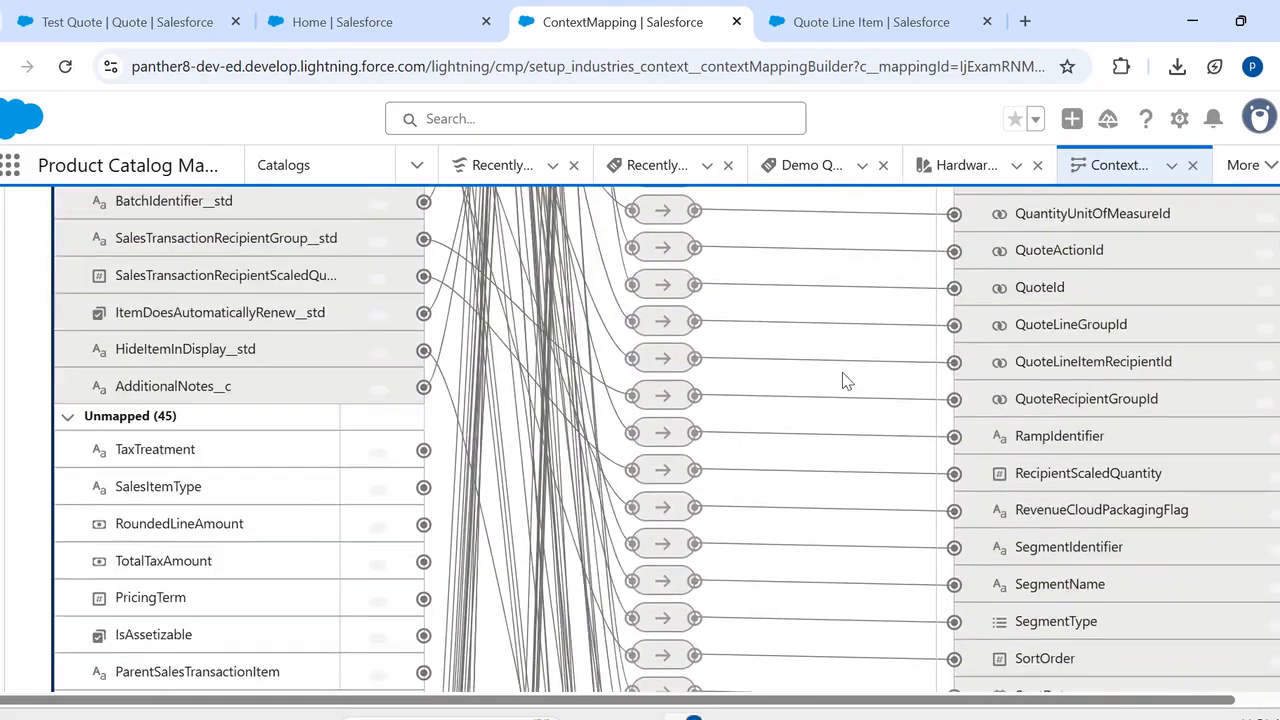
scroll(843, 380, up, 6)
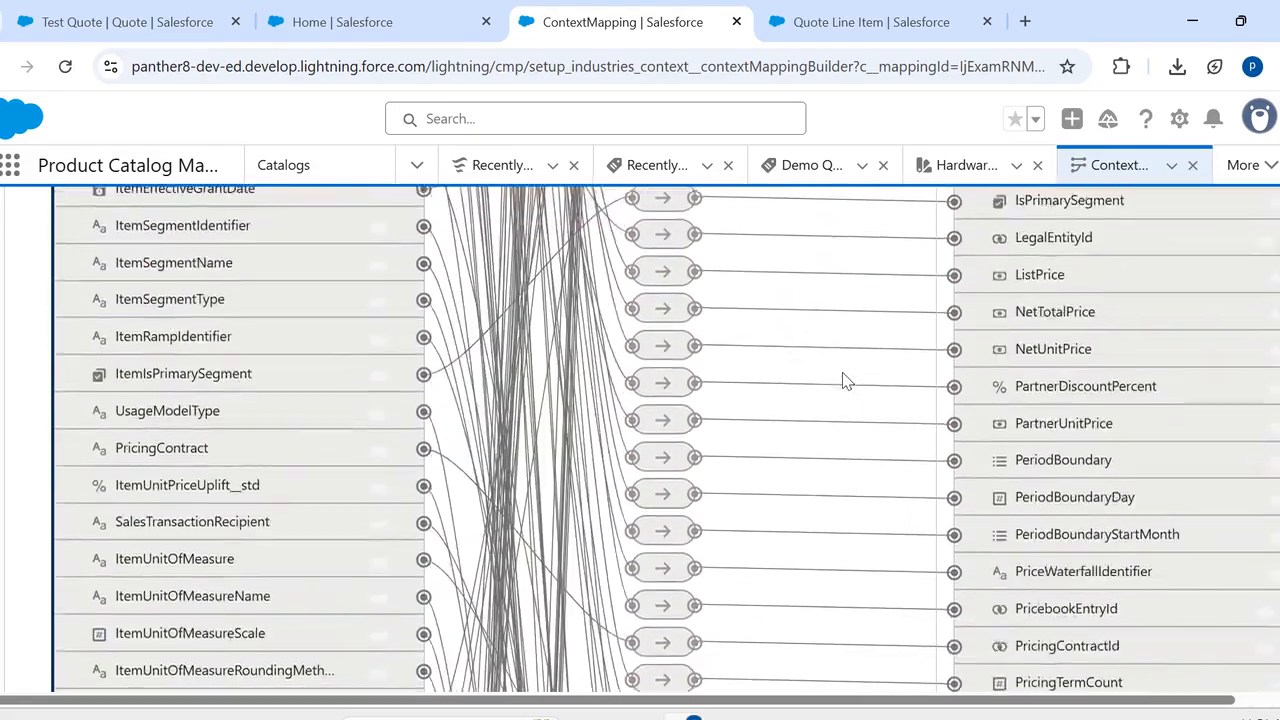
scroll(843, 380, up, 5)
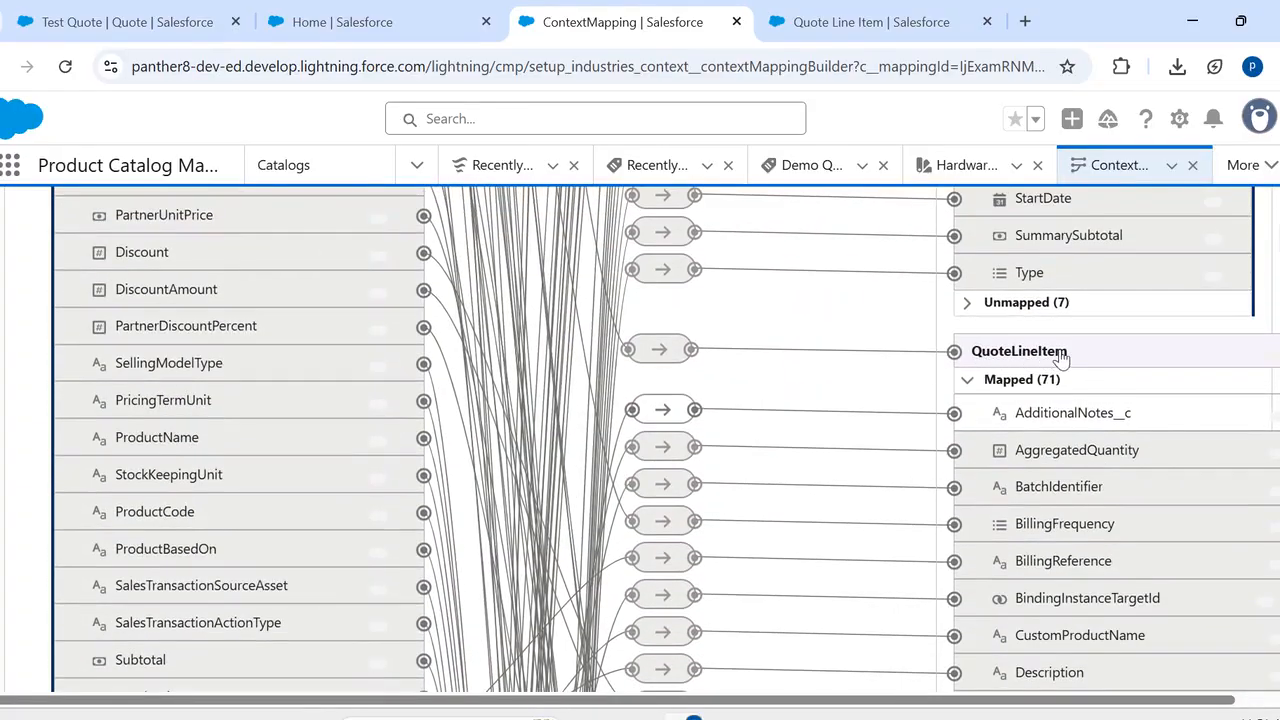
scroll(960, 413, down, 15)
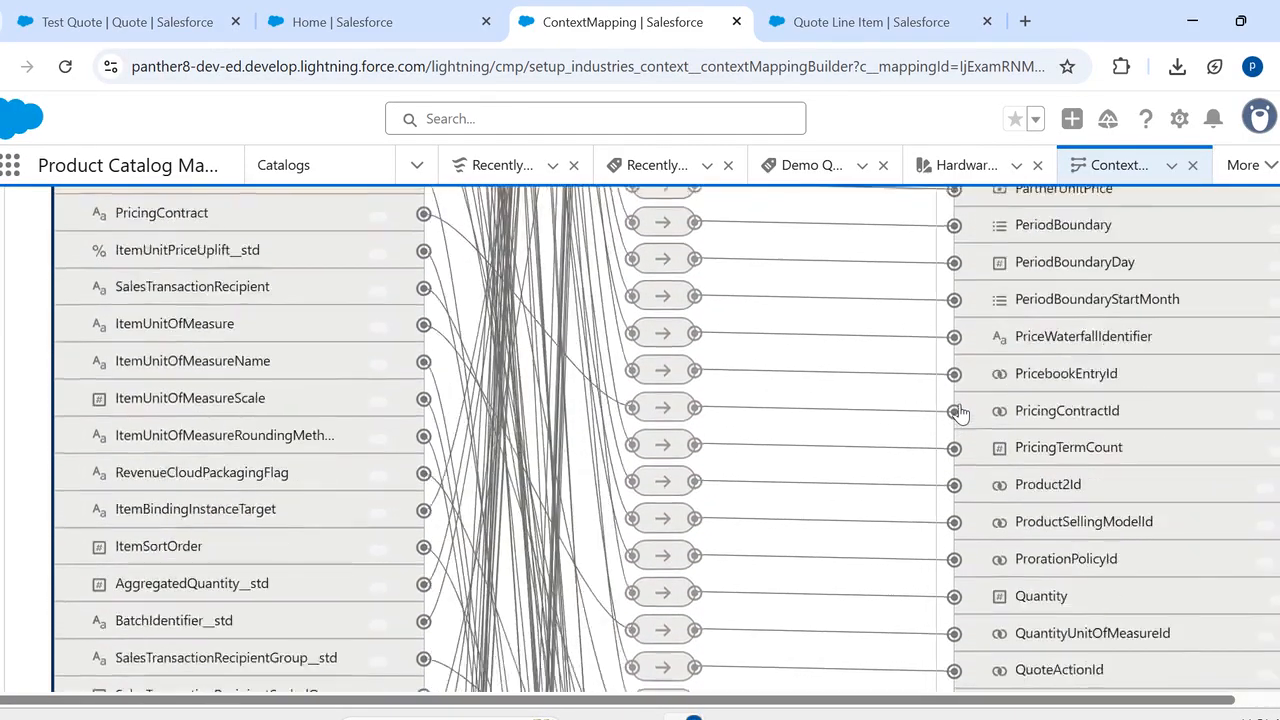
scroll(960, 413, down, 15)
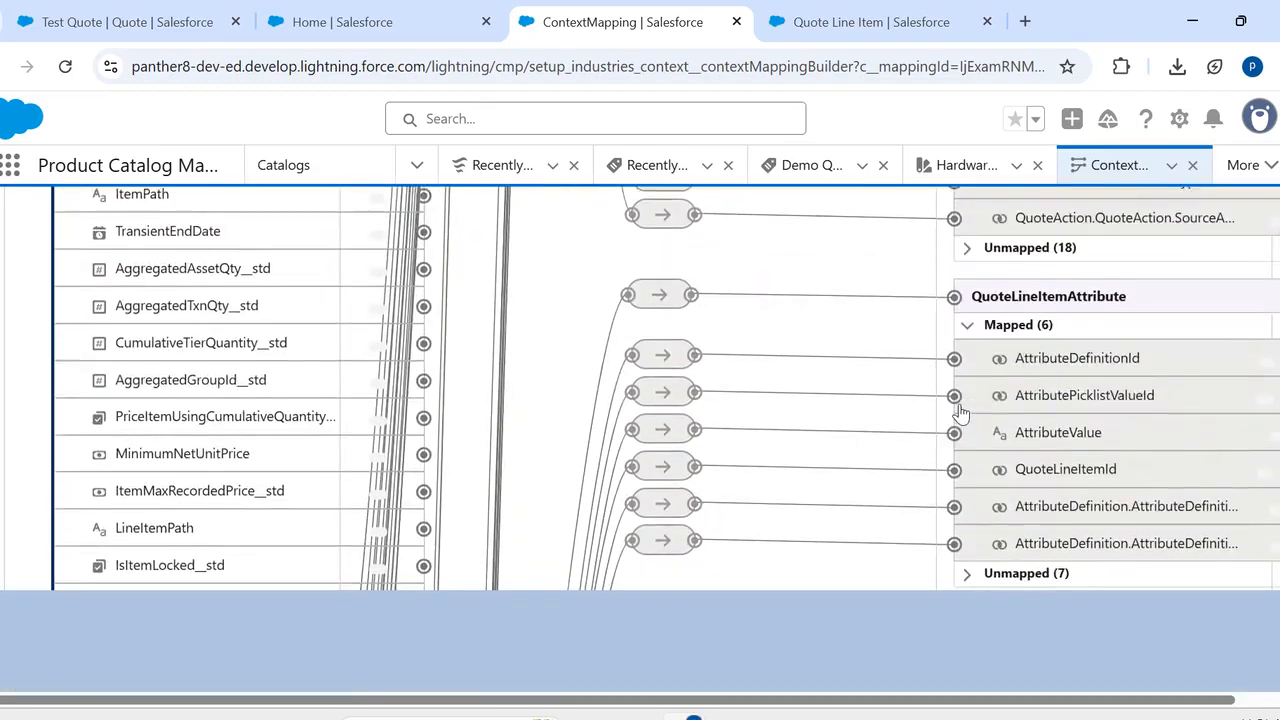
scroll(958, 410, up, 2)
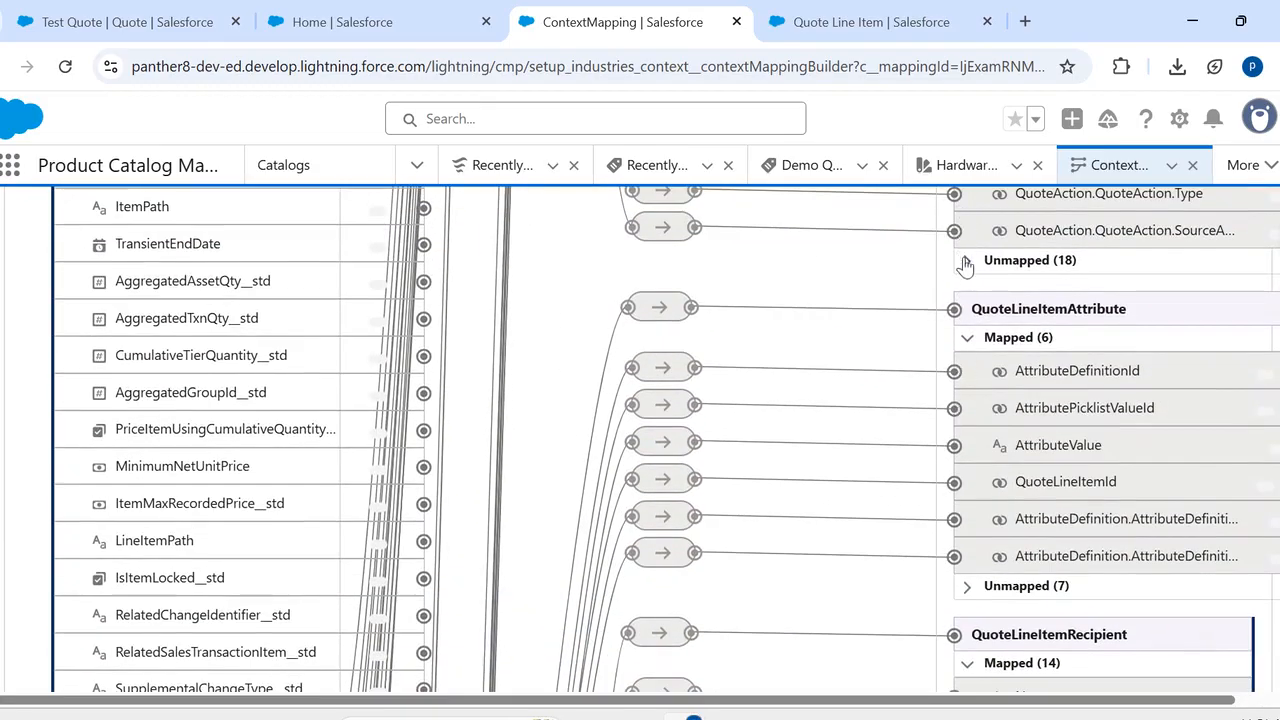
click(966, 262)
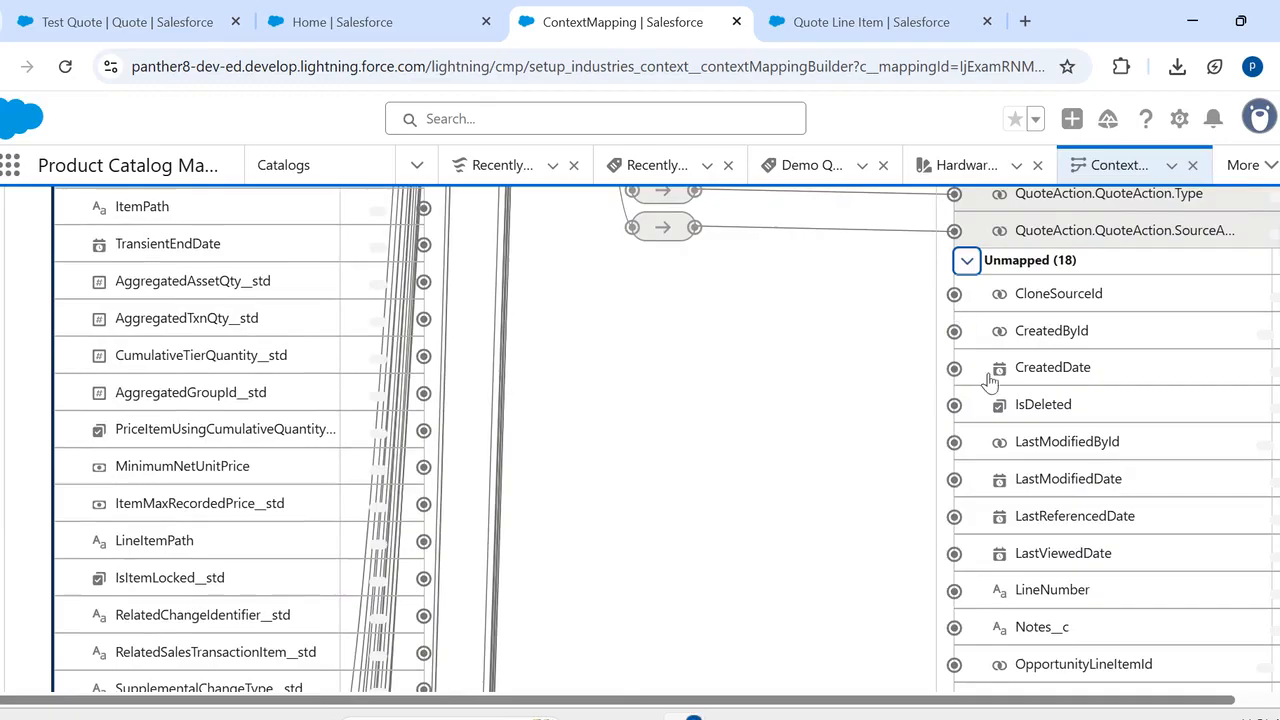
scroll(1005, 565, down, 1)
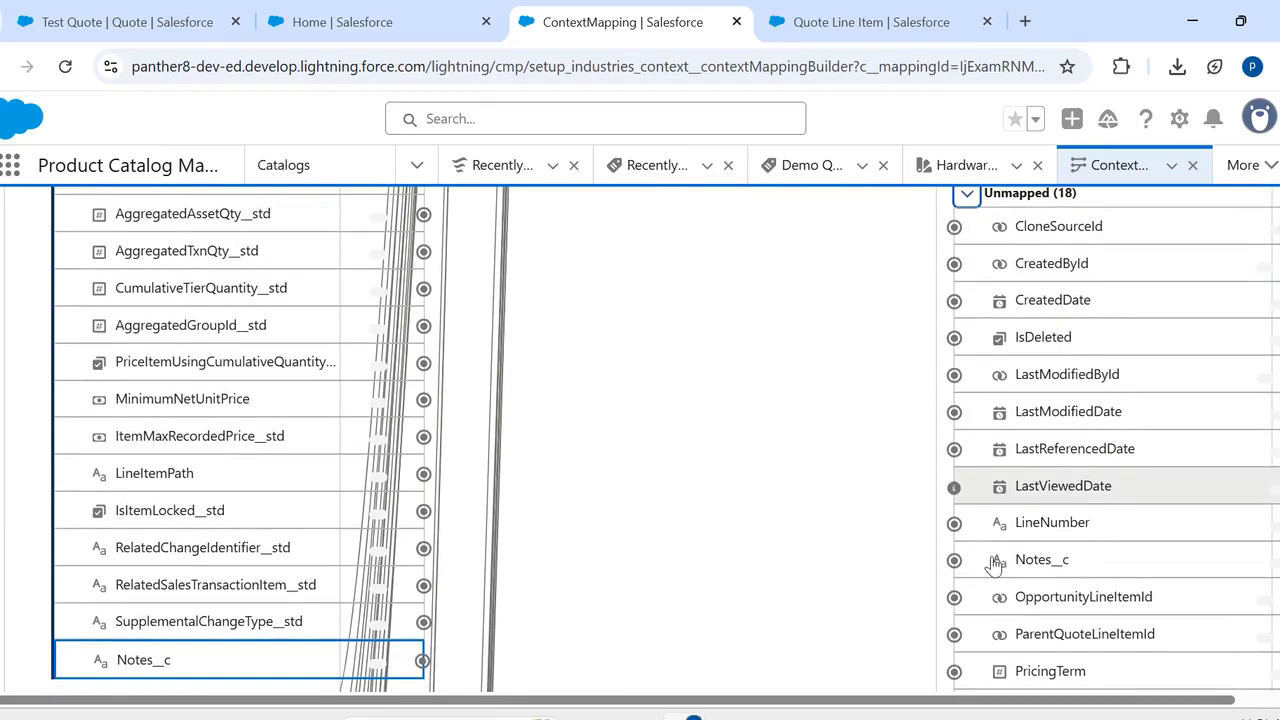
click(997, 565)
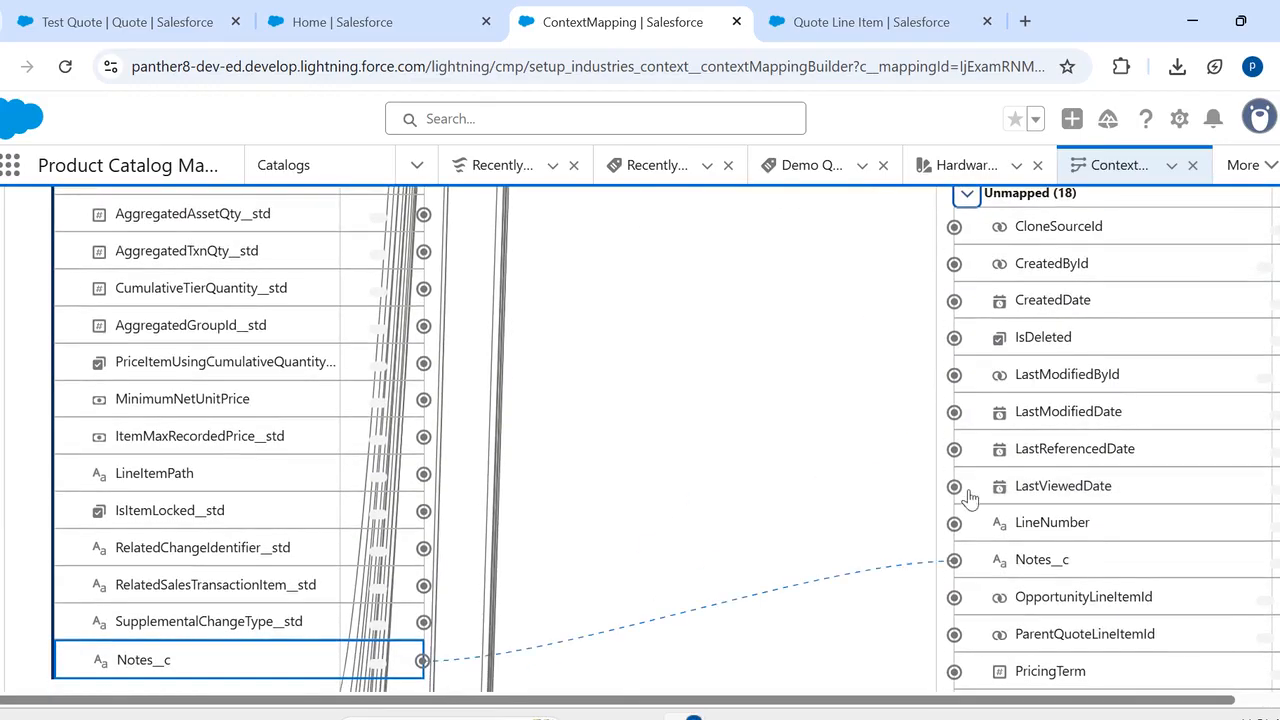
- Save the QuoteEntitiesMapping context mapping
scroll(640, 438, up, 20)
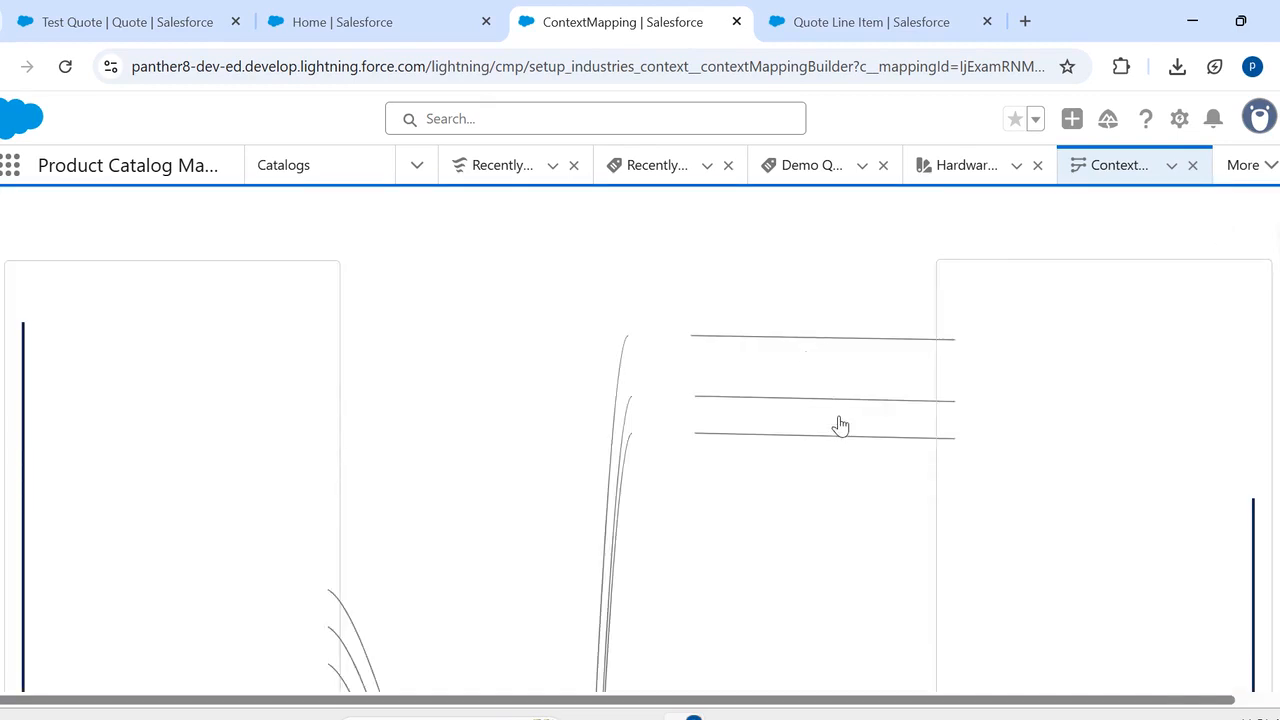
scroll(840, 425, down, 1)
scroll(843, 425, up, 2)
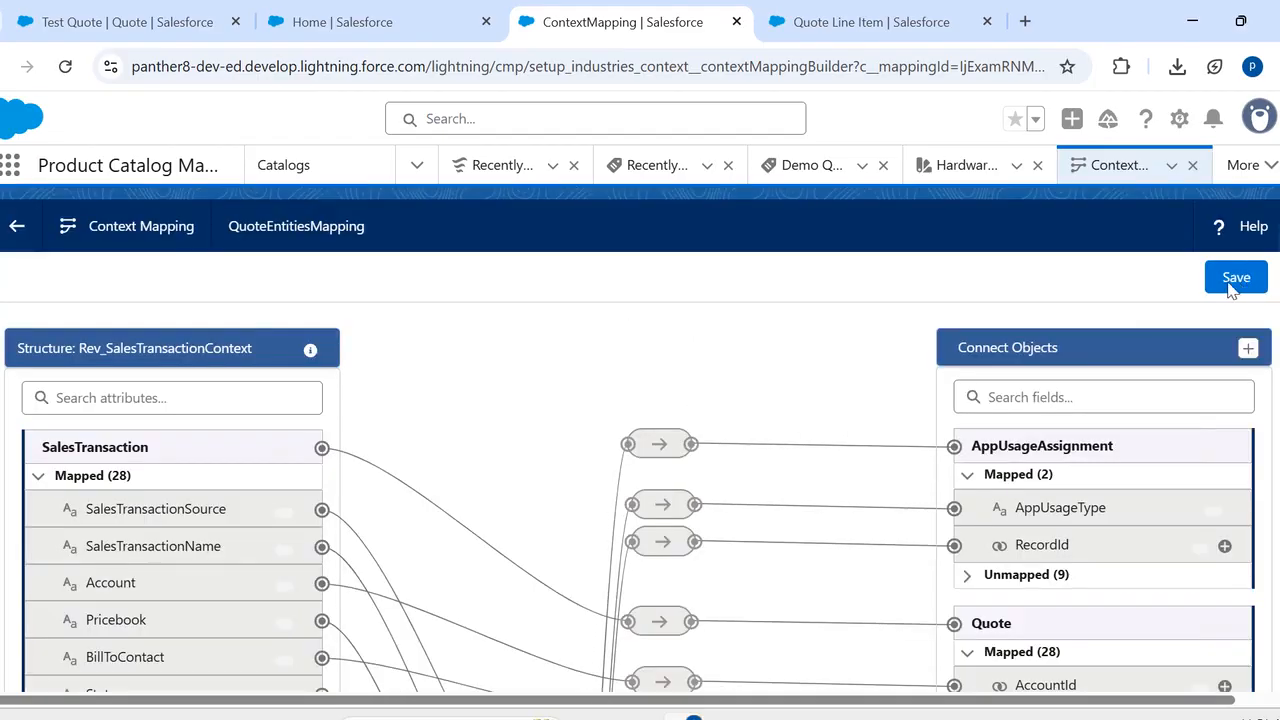
click(1231, 287)
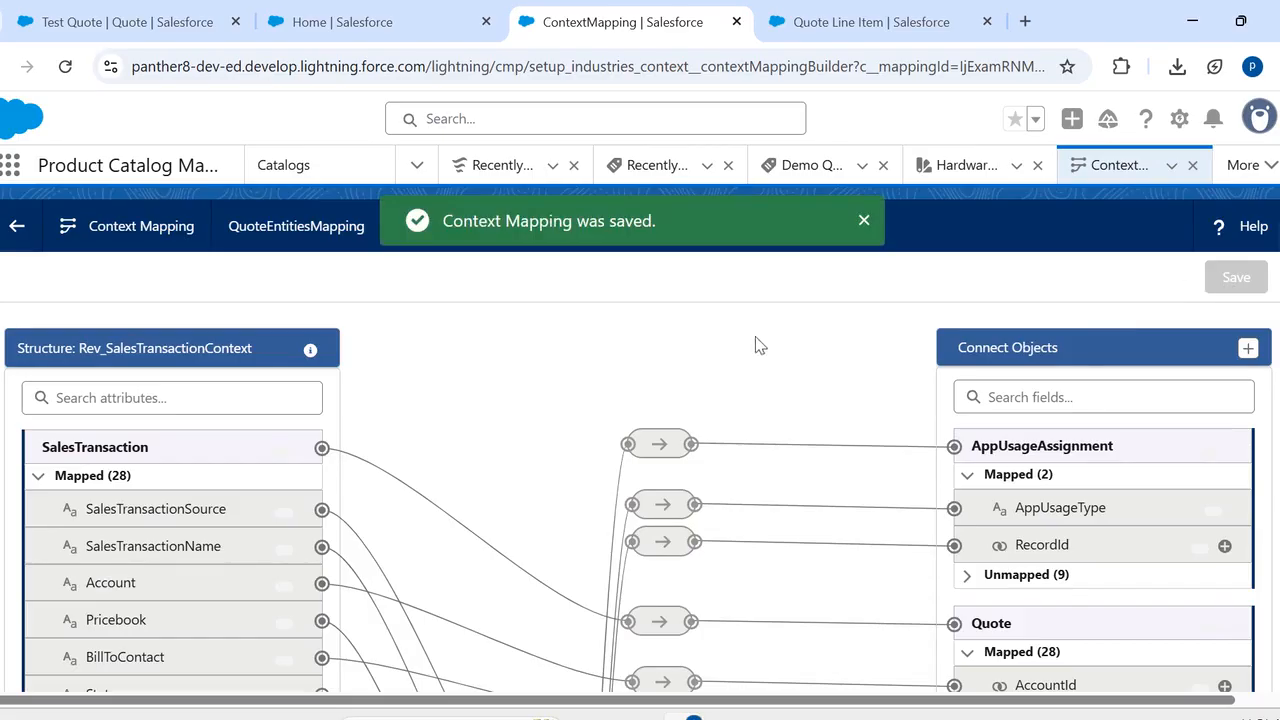
- Switch to the Test Quote record and reload the page
click(110, 14)
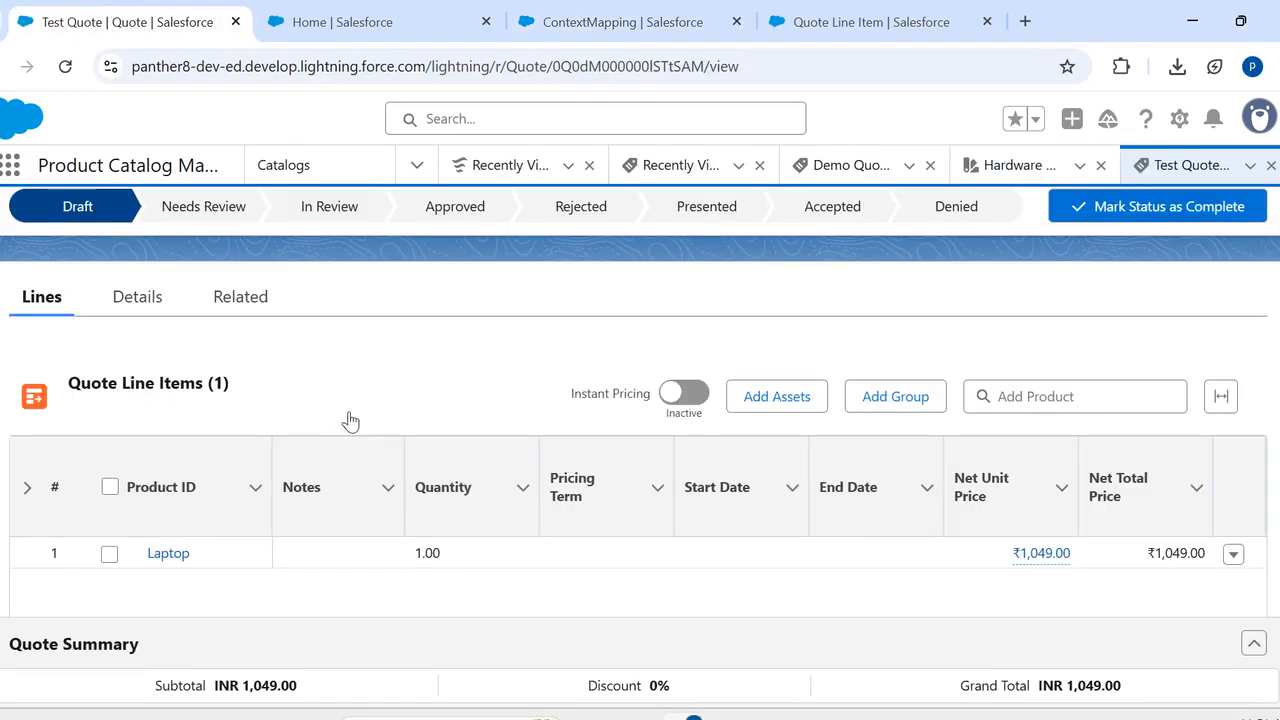
scroll(350, 420, down, 1)
click(64, 67)
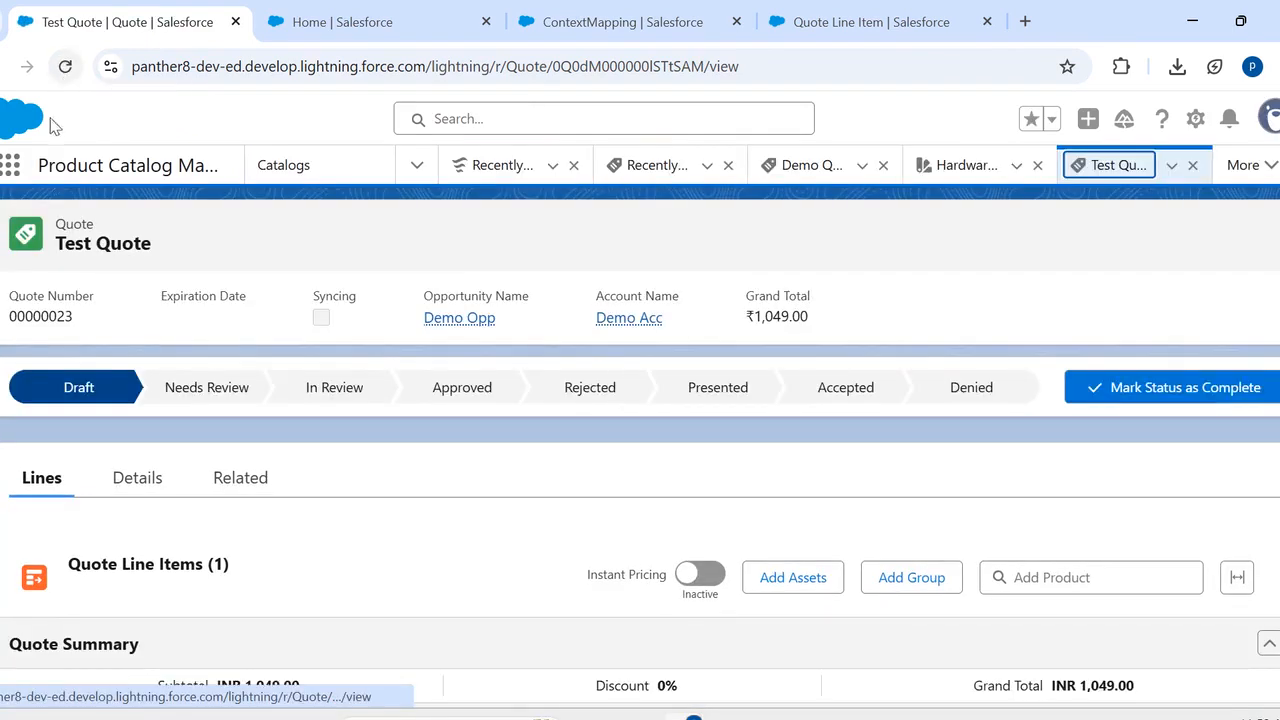
- Enter "Test Quote" in the Notes column of the Laptop quote line and save the change
scroll(355, 538, down, 2)
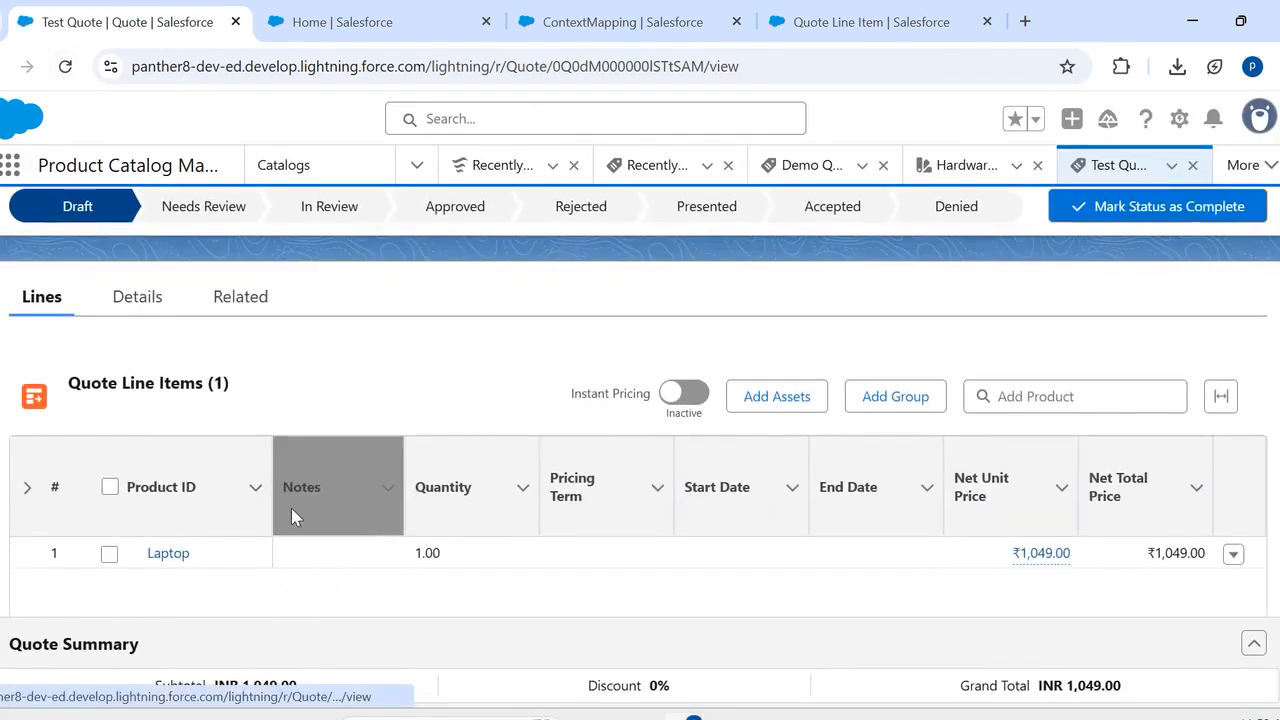
scroll(329, 508, down, 1)
click(335, 503)
click(333, 497)
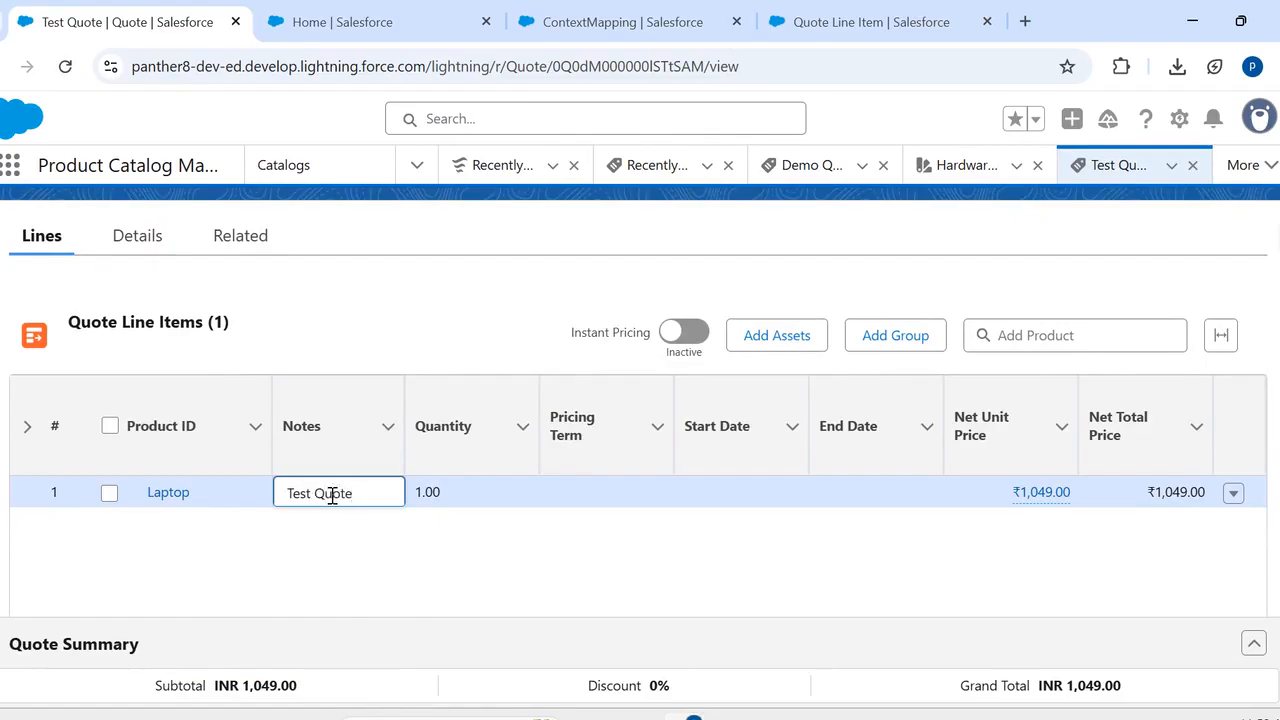
scroll(486, 552, down, 1)
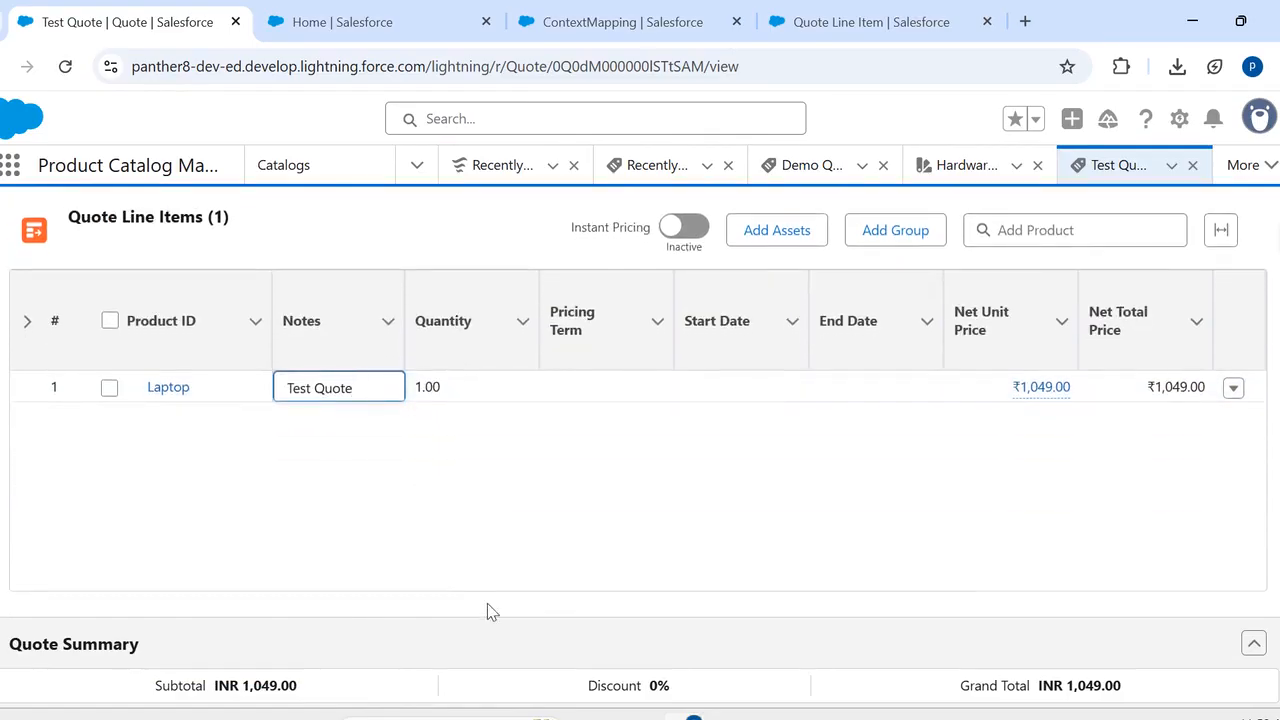
click(487, 608)
click(684, 590)
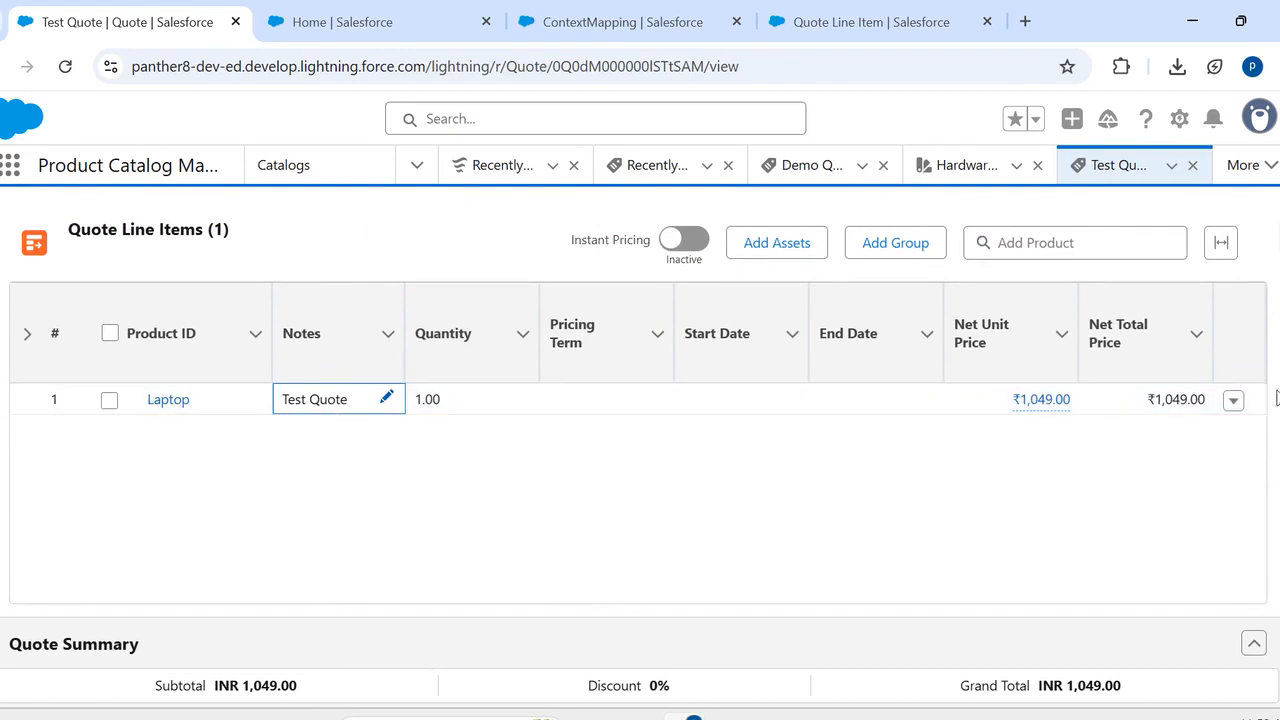
- Open the Laptop quote line item record and check the Notes field in its details
click(1234, 400)
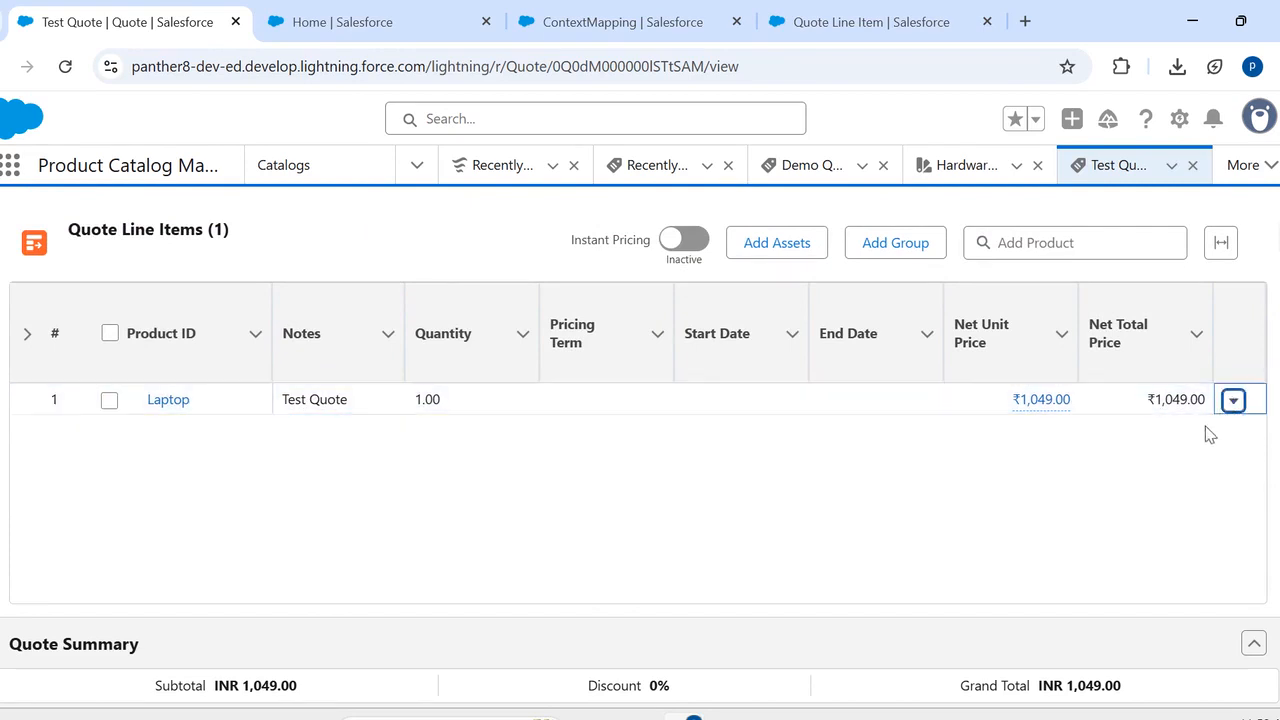
click(1235, 408)
click(1211, 441)
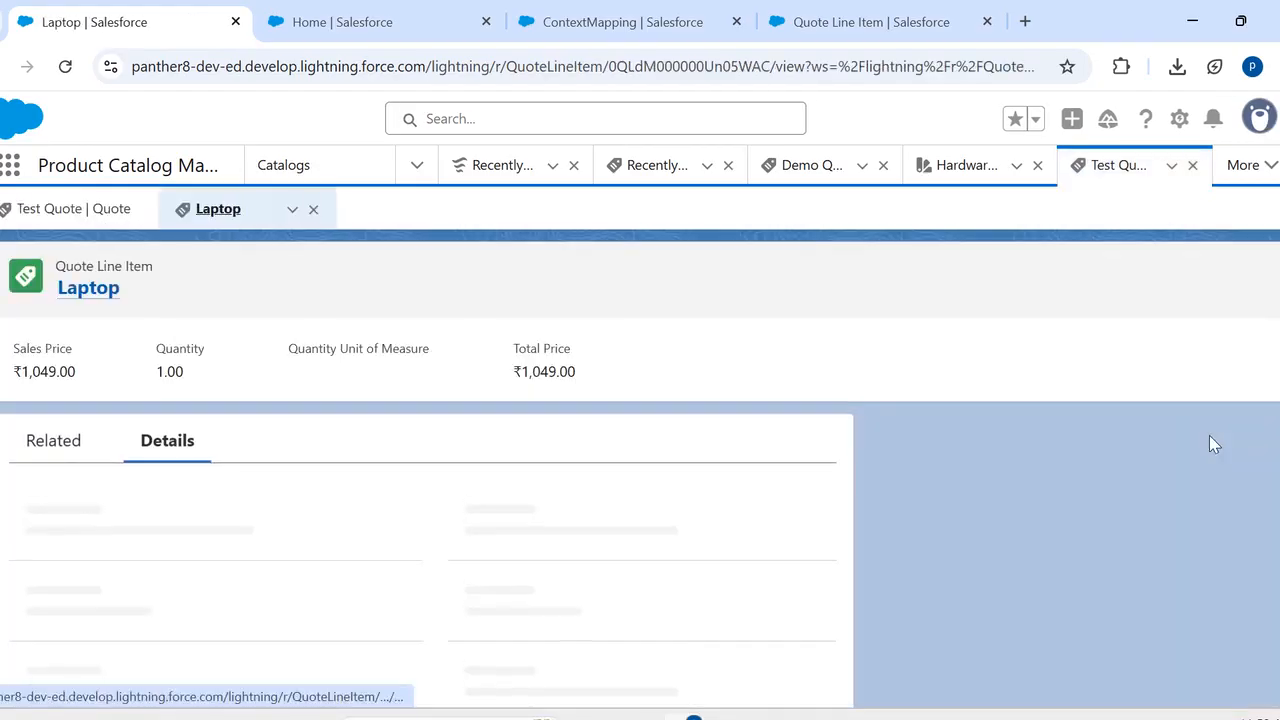
scroll(613, 602, down, 3)
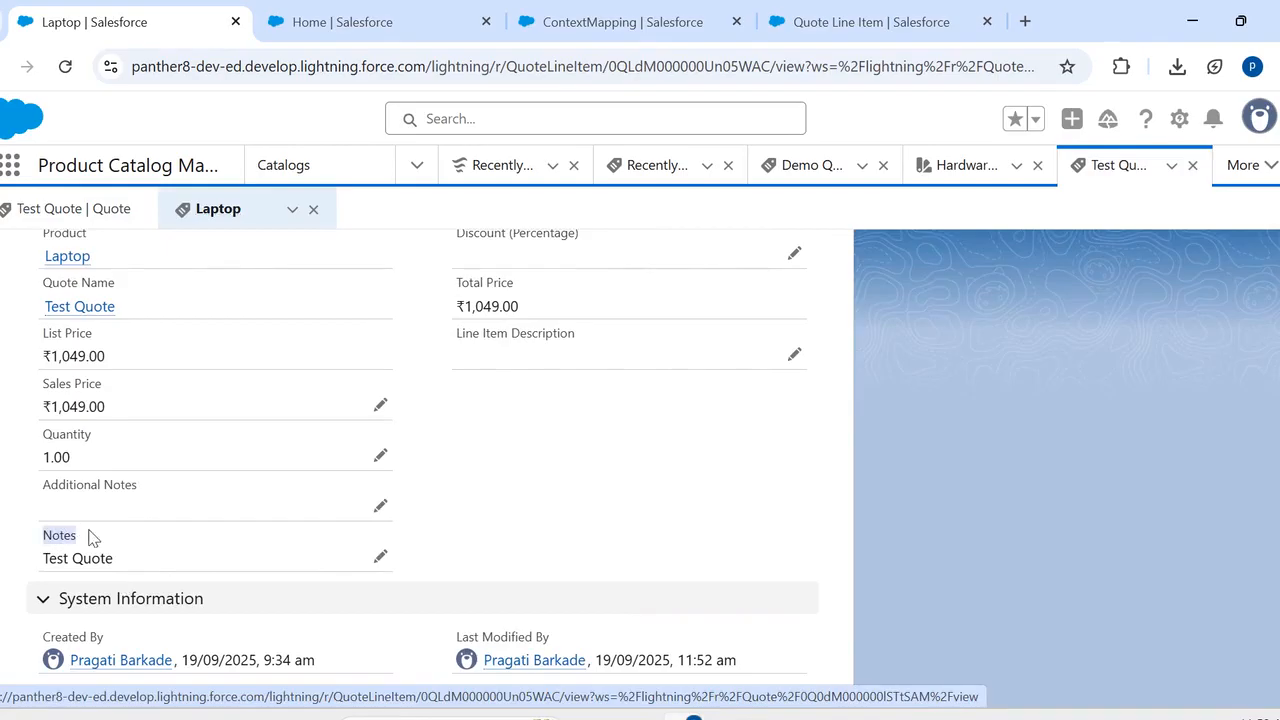
double_click(78, 531)
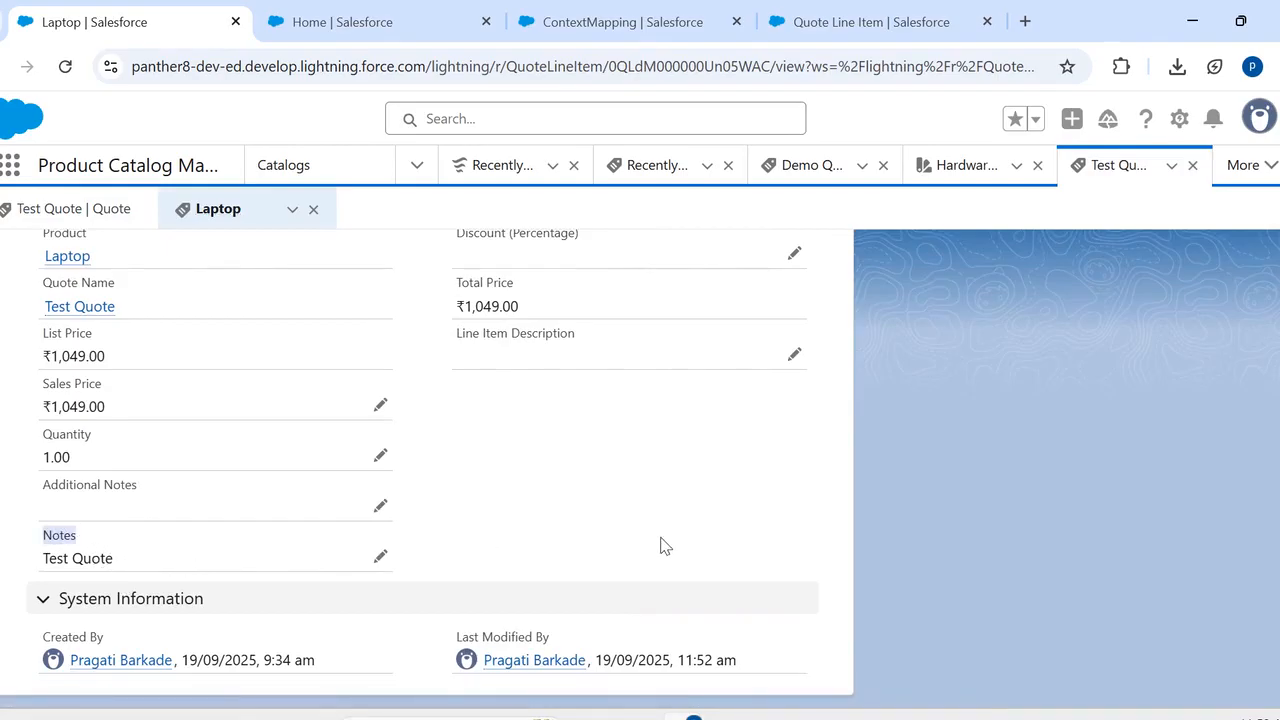
scroll(665, 546, up, 3)
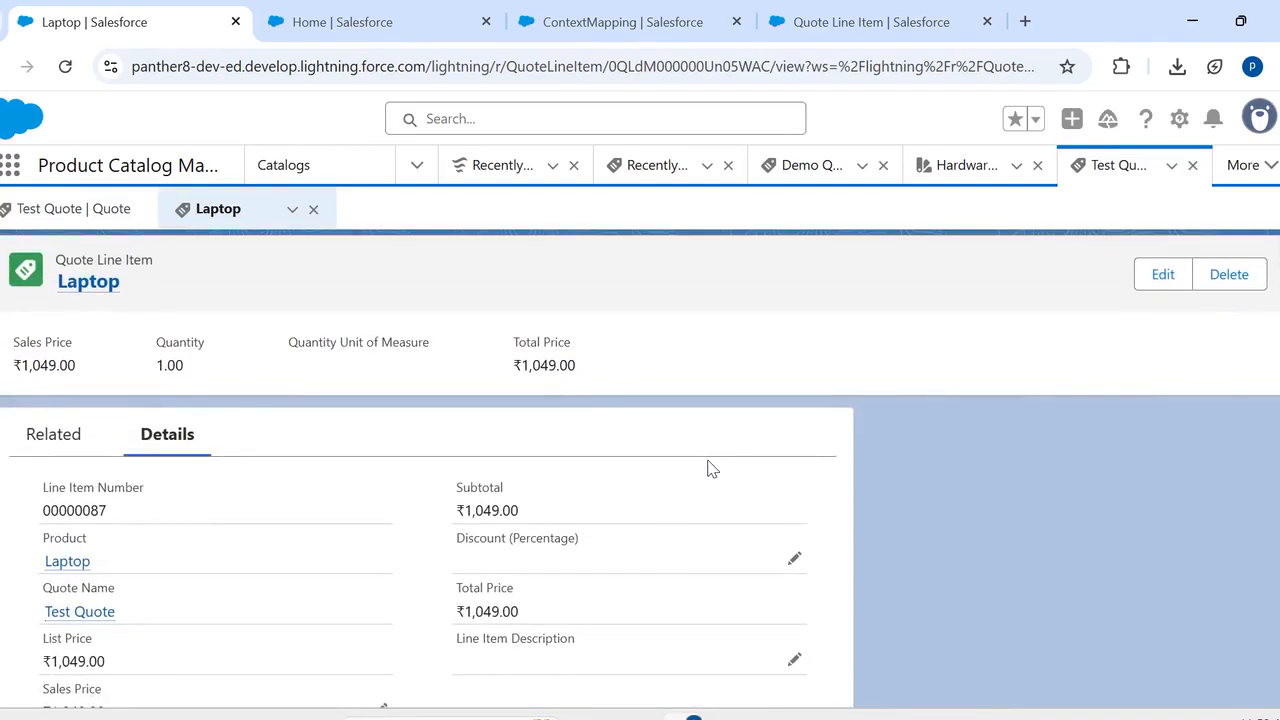
scroll(712, 469, up, 1)
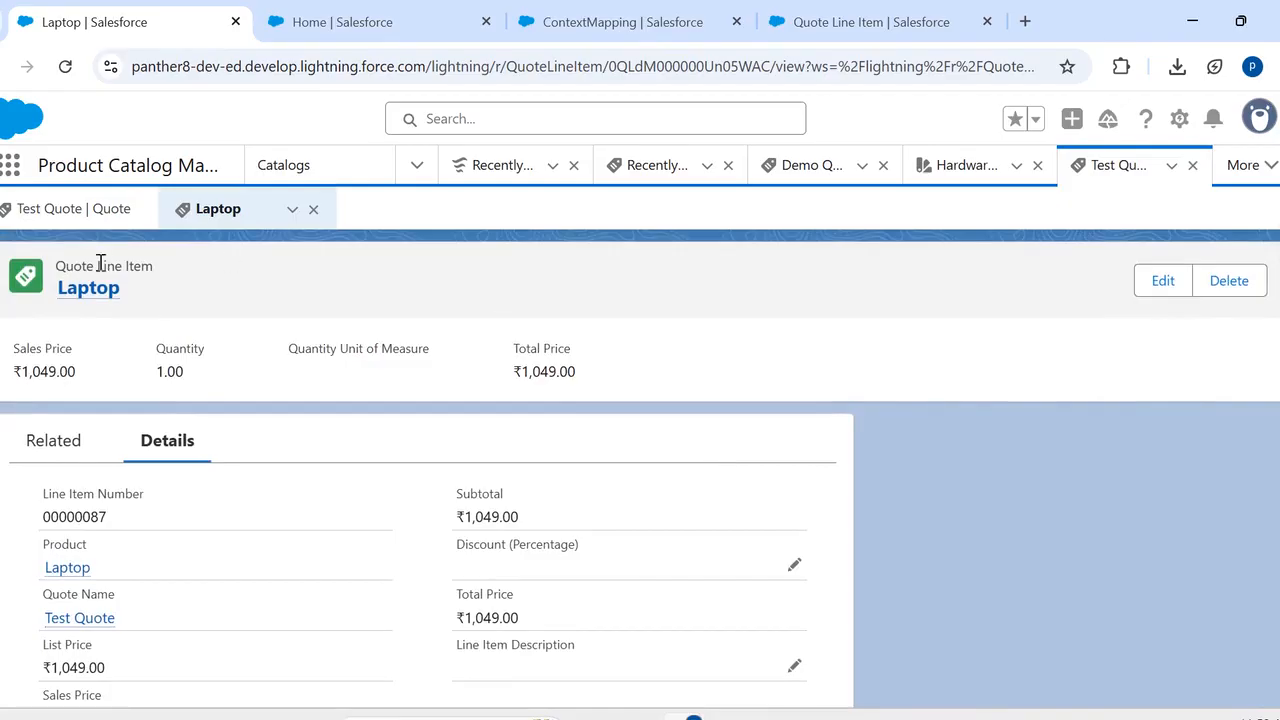
- Return to the data mappings of the Rev_SalesTransactionContext definition in Setup
click(335, 35)
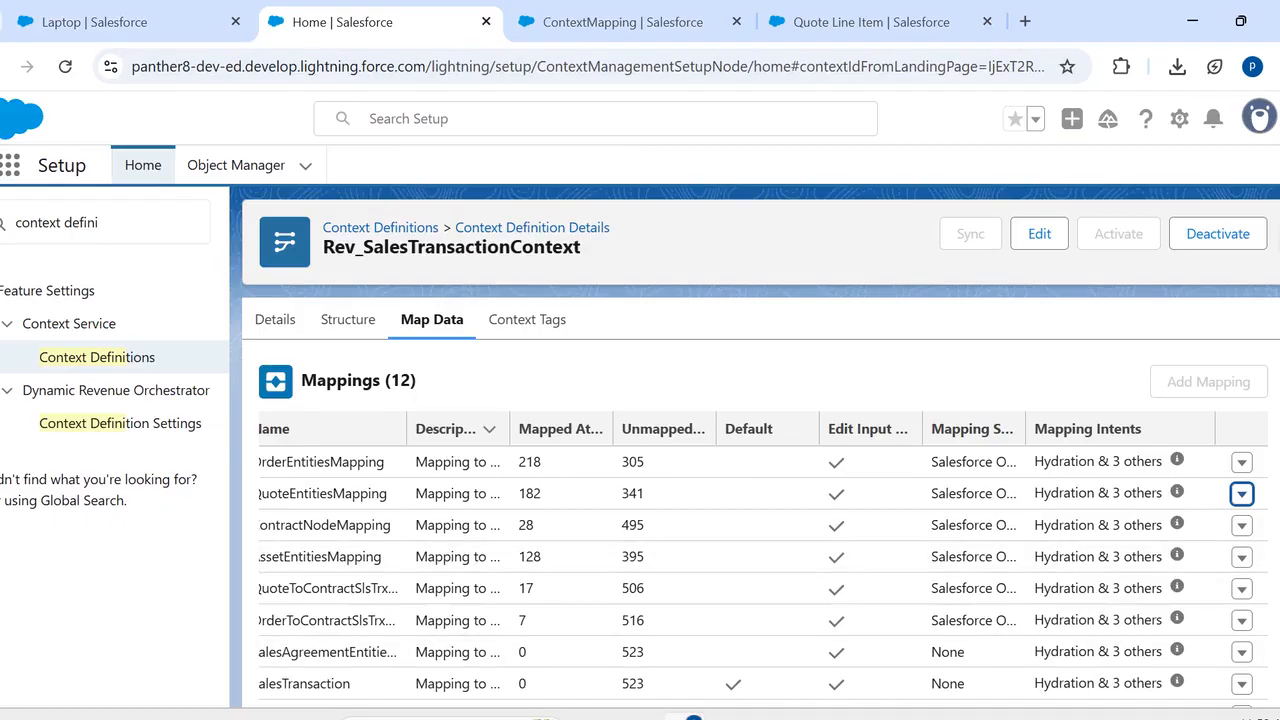